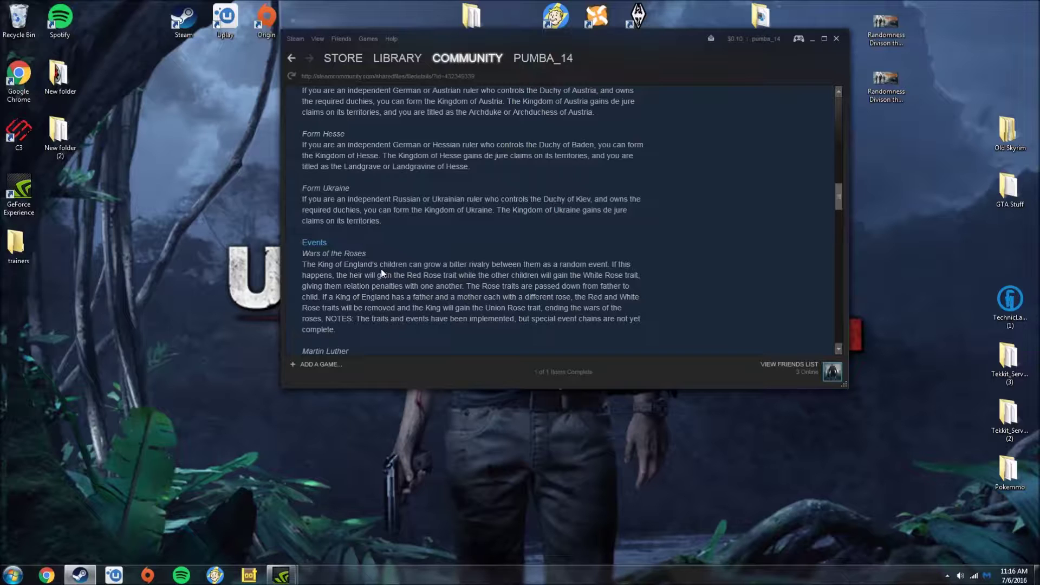
scroll(458, 178, up, 10)
scroll(502, 154, up, 10)
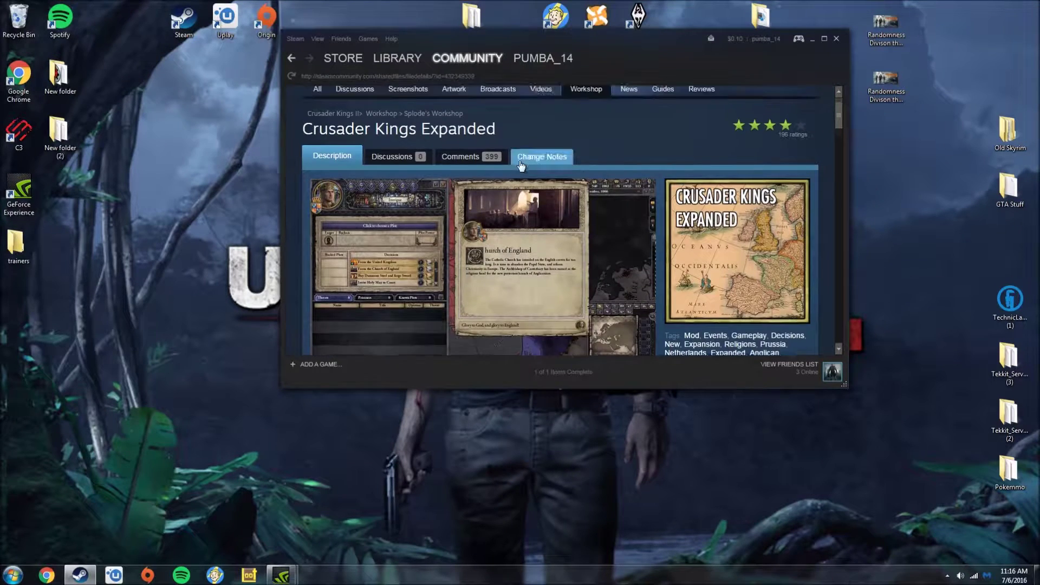
scroll(520, 130, up, 3)
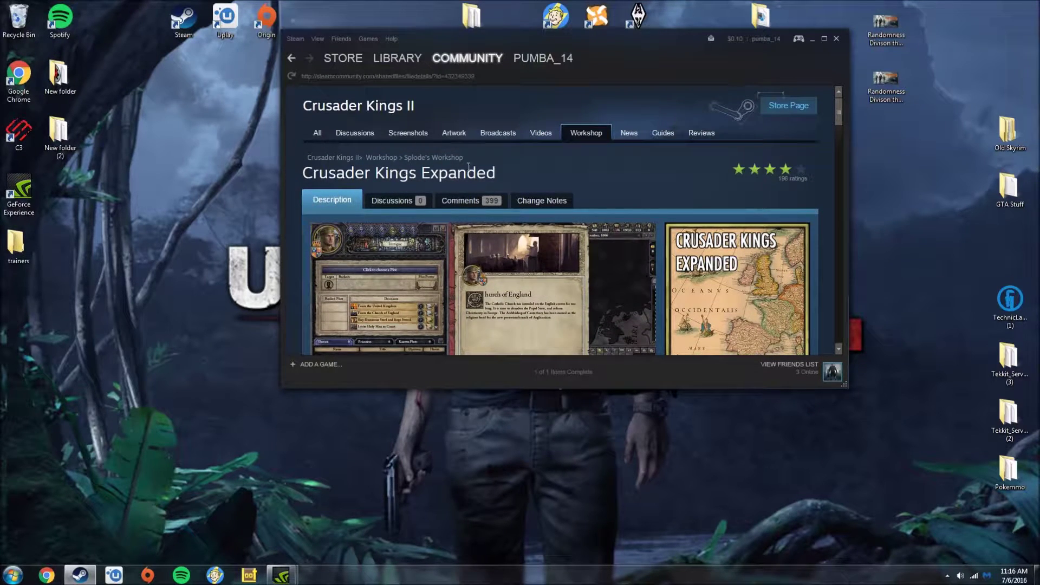
scroll(553, 177, down, 8)
scroll(557, 180, down, 8)
scroll(553, 179, down, 5)
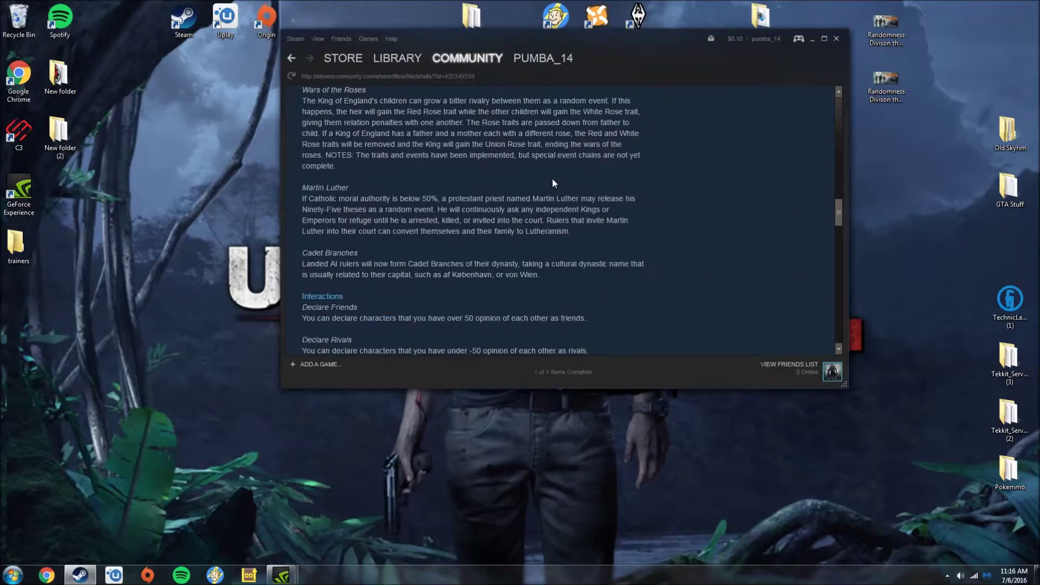
scroll(554, 172, down, 2)
scroll(554, 173, down, 8)
scroll(545, 158, down, 6)
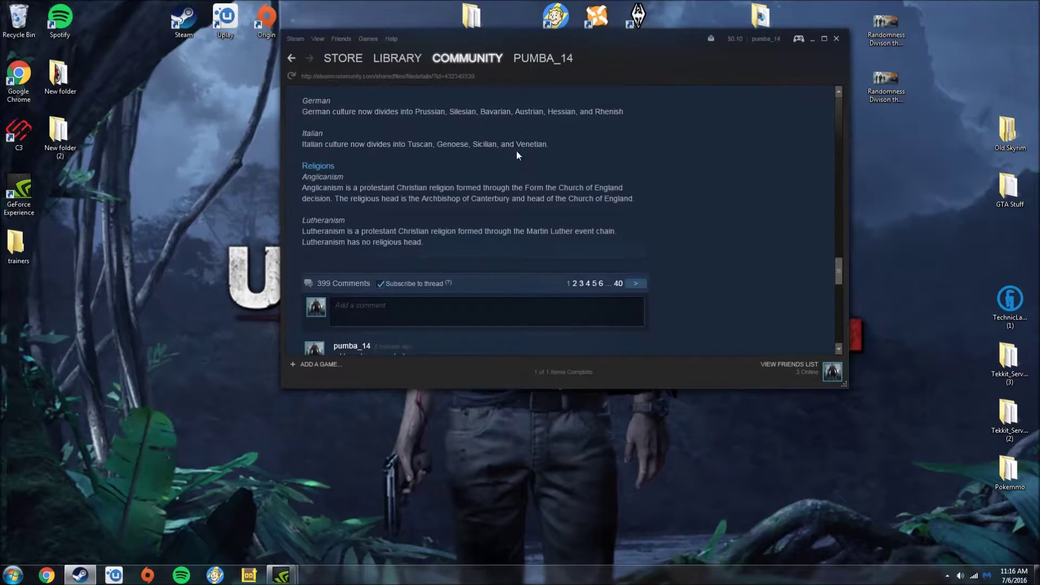
scroll(517, 155, down, 5)
scroll(523, 246, down, 1)
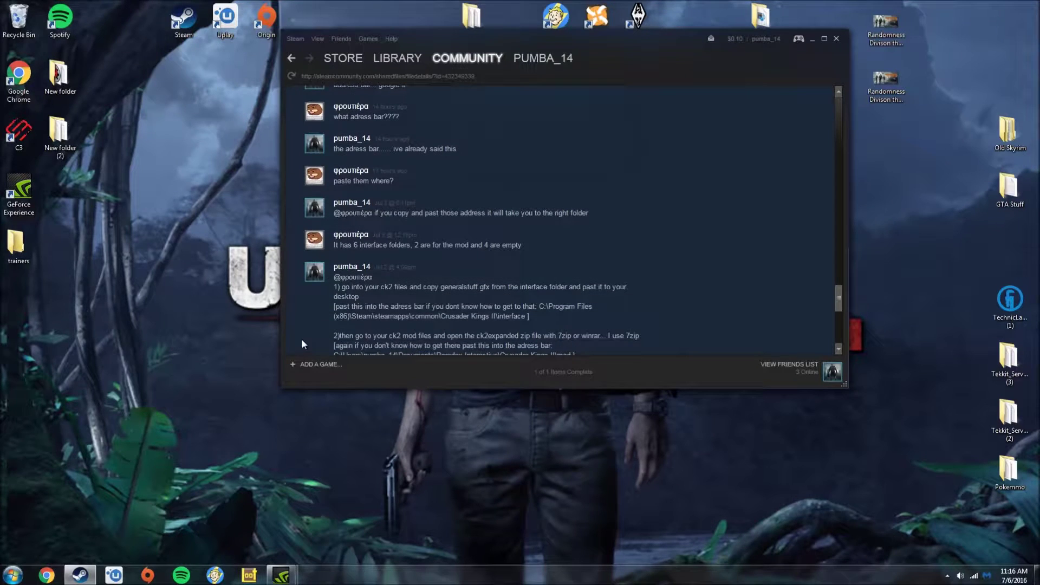
scroll(389, 295, down, 1)
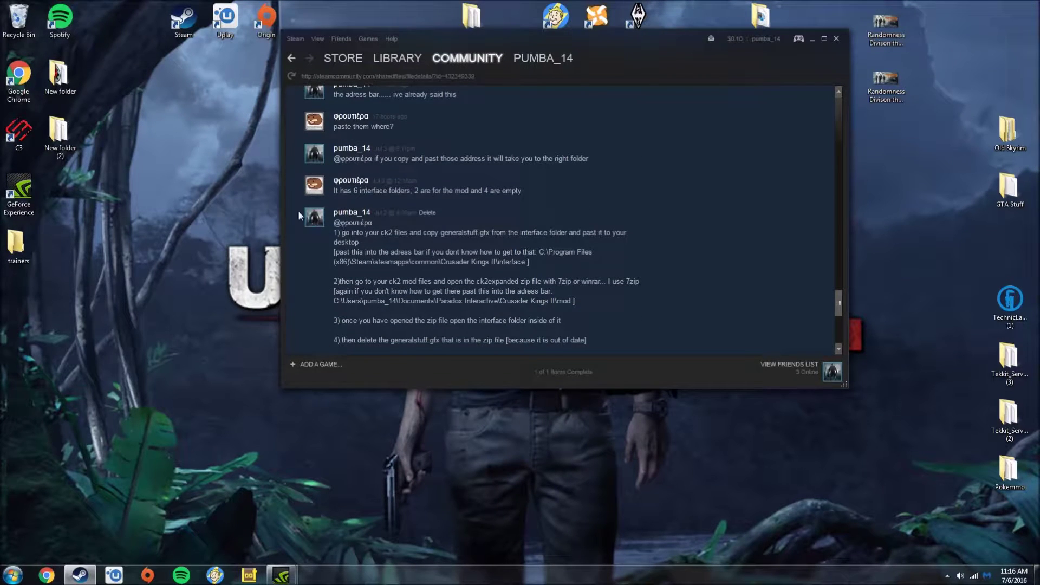
Step: Copy the interface folder path from the Steam guide comment, then open Computer from Start
mouse_move(479, 277)
mouse_move(407, 317)
drag(536, 251, 528, 262)
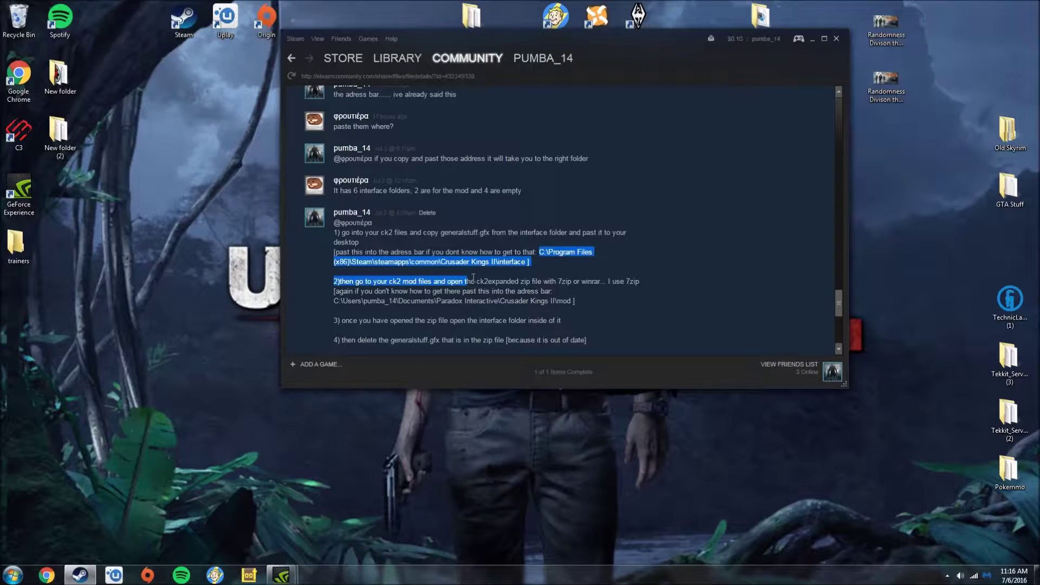
right_click(511, 265)
click(514, 264)
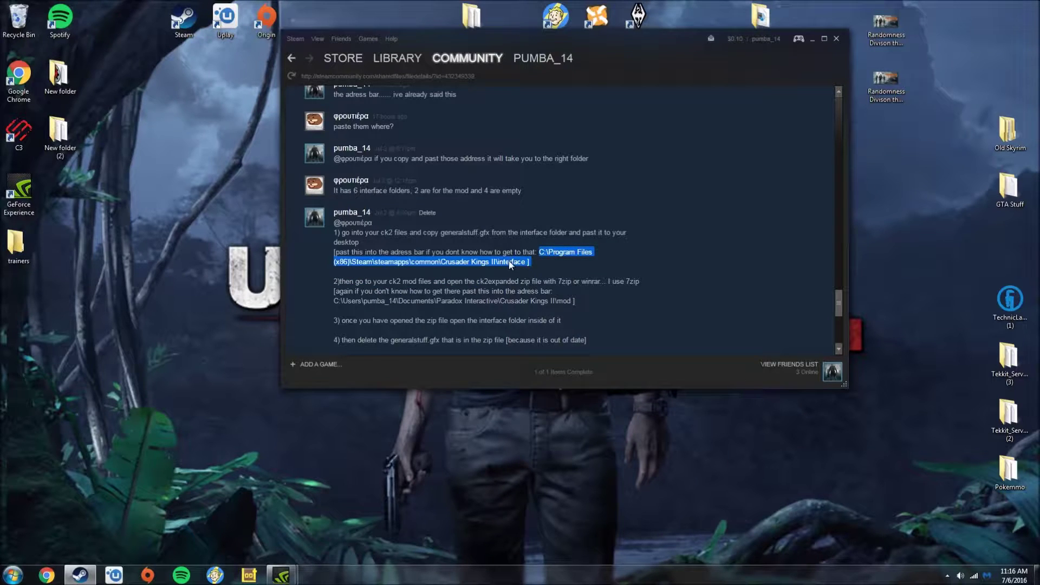
right_click(509, 262)
click(521, 329)
key(super)
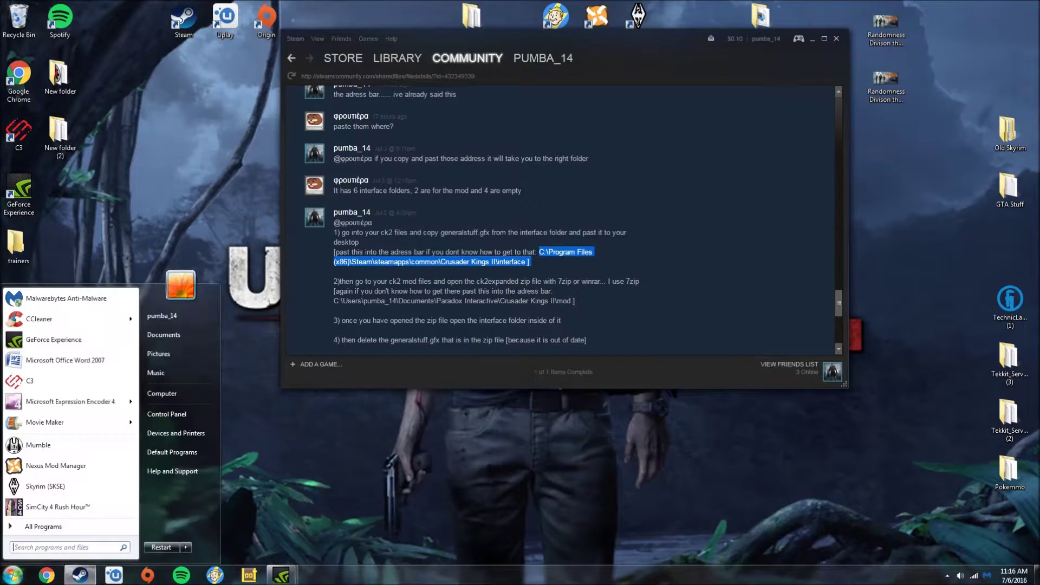
click(180, 397)
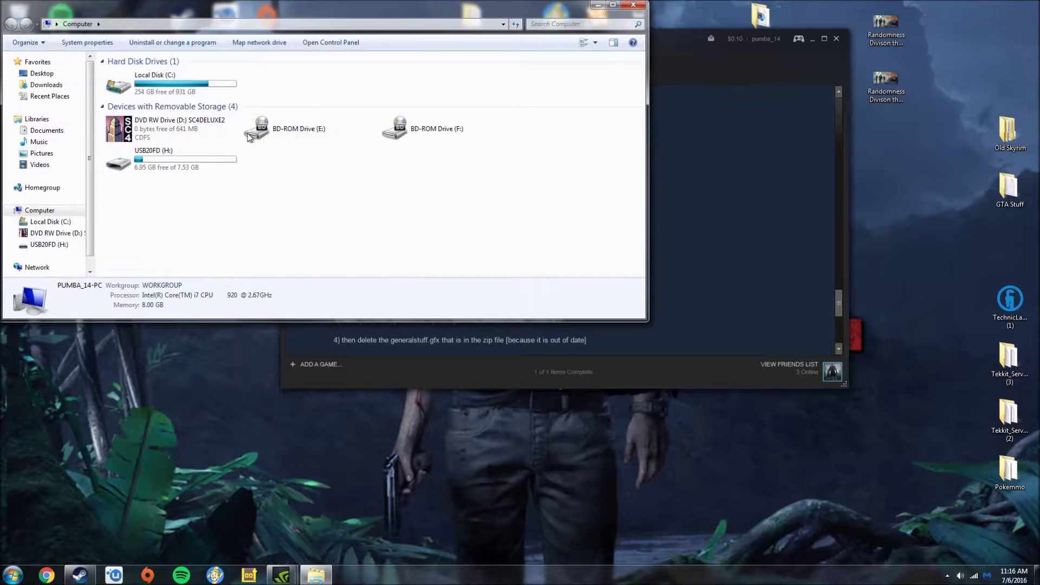
Step: Paste the interface path into Explorer's address bar, fixing the failed path to reach the folder
click(114, 24)
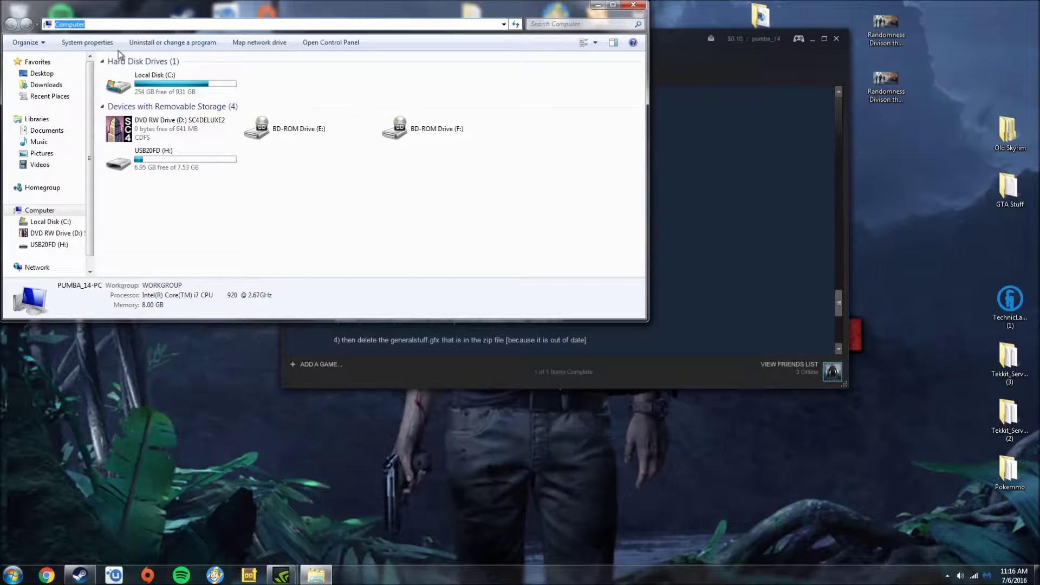
key(BackSpace)
right_click(80, 26)
click(103, 70)
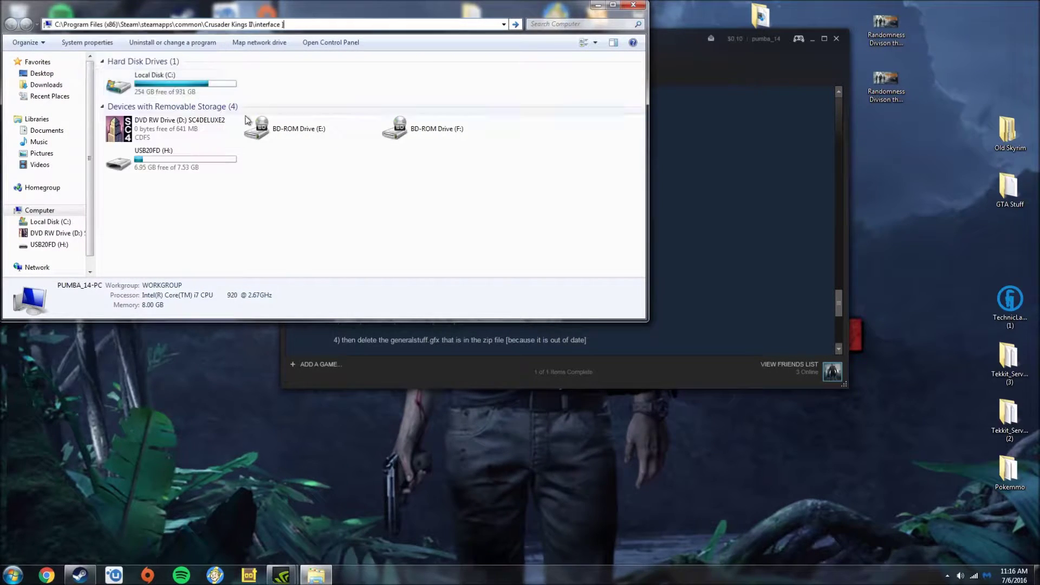
key(Return)
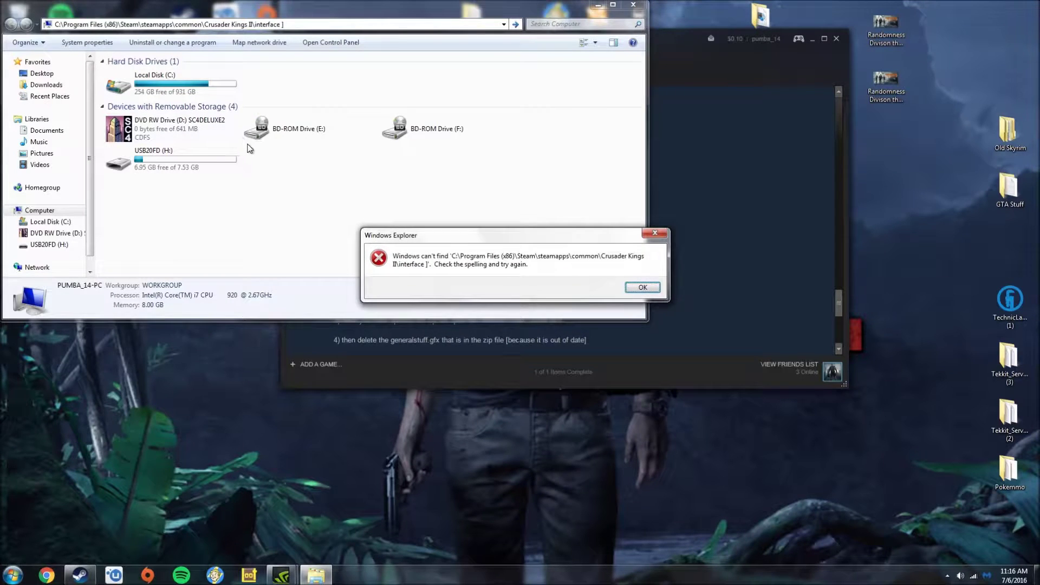
click(642, 288)
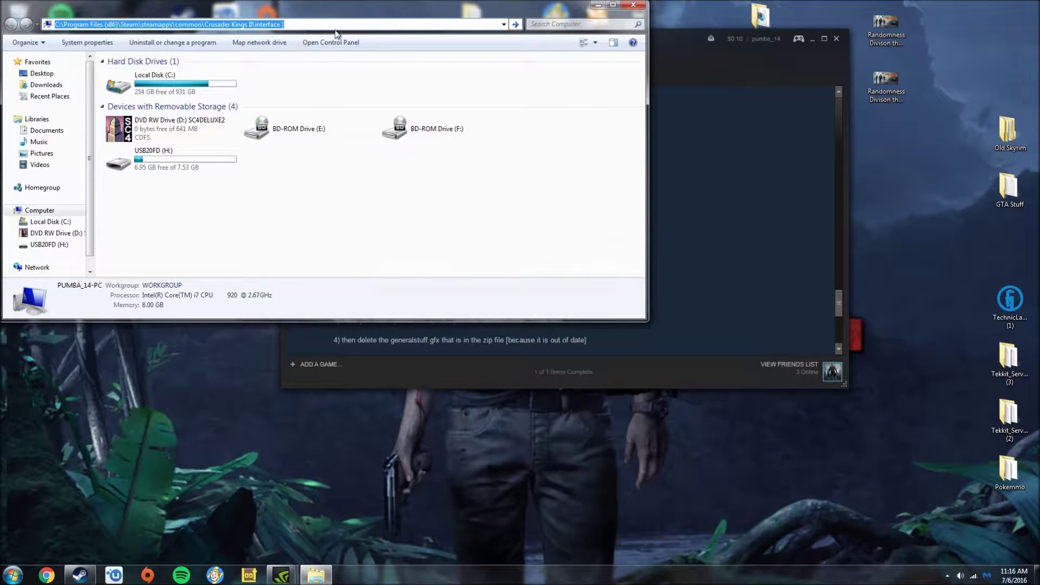
click(327, 24)
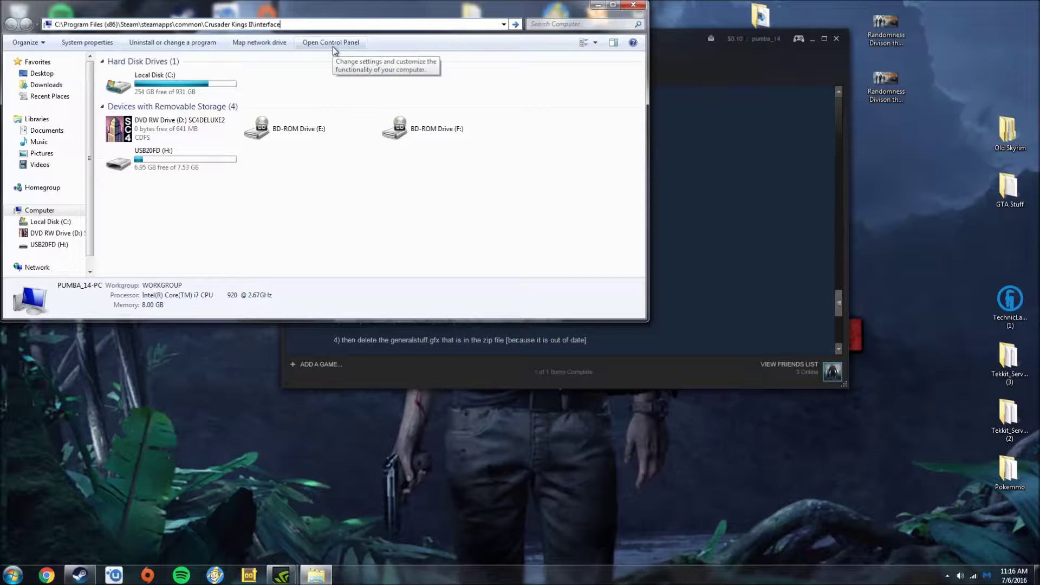
key(Return)
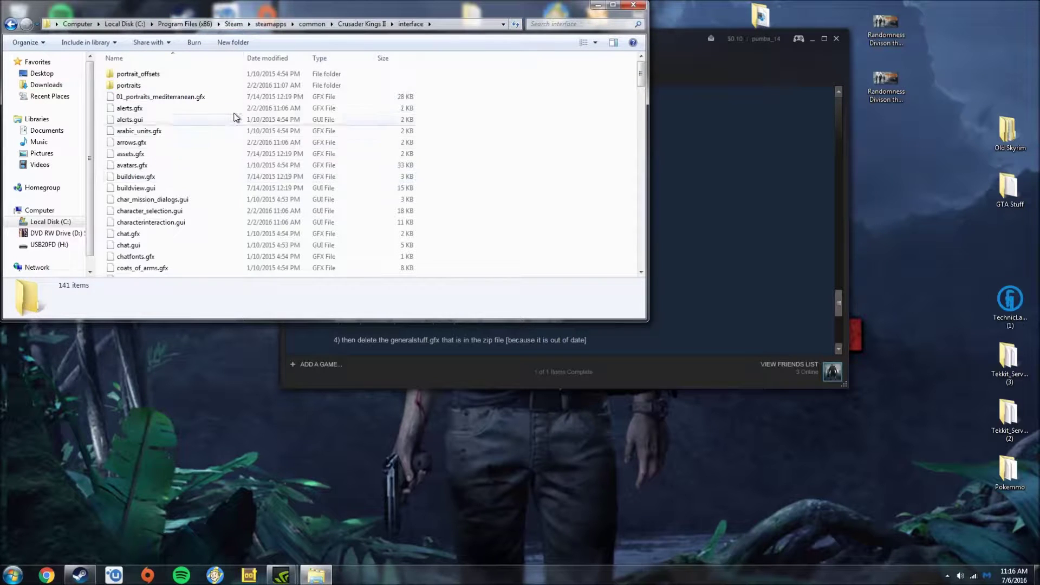
scroll(171, 163, down, 3)
scroll(175, 187, down, 2)
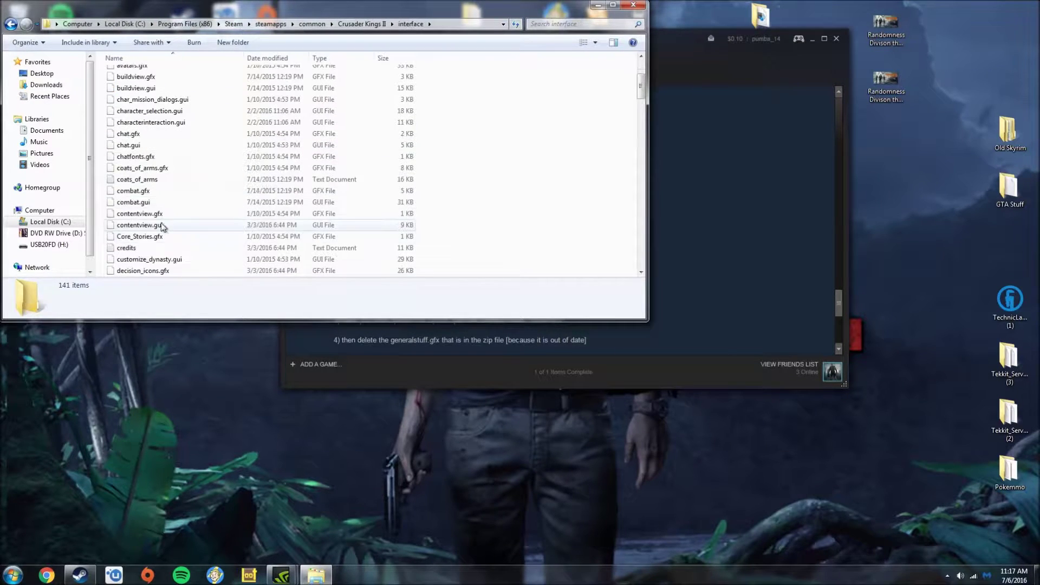
scroll(155, 189, down, 2)
scroll(154, 190, down, 3)
scroll(154, 212, down, 2)
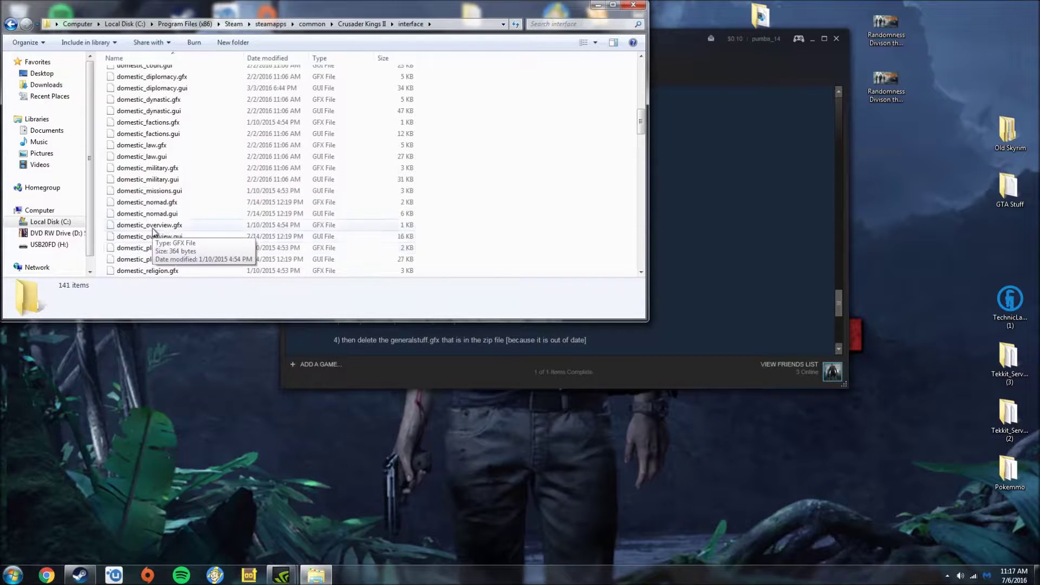
scroll(156, 232, down, 2)
scroll(157, 236, down, 4)
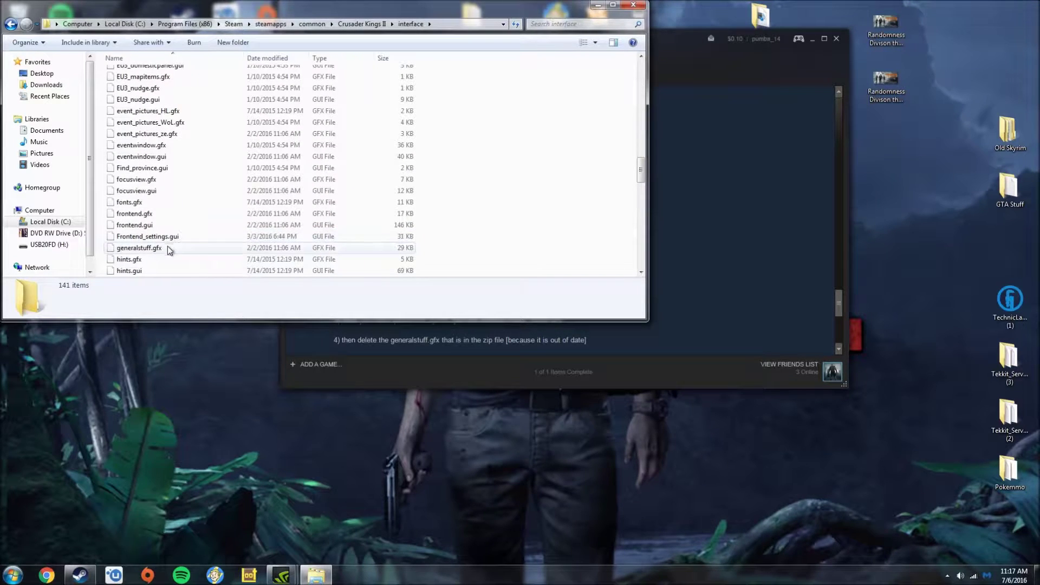
Step: Copy generalstuff.gfx to the desktop's lower left and close the interface folder window
click(168, 247)
right_click(161, 248)
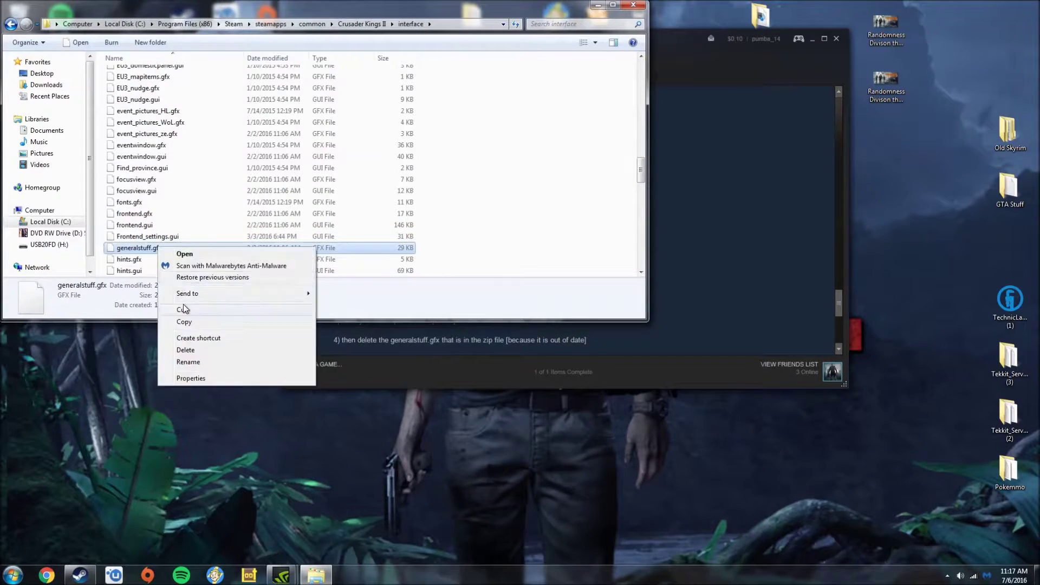
click(185, 322)
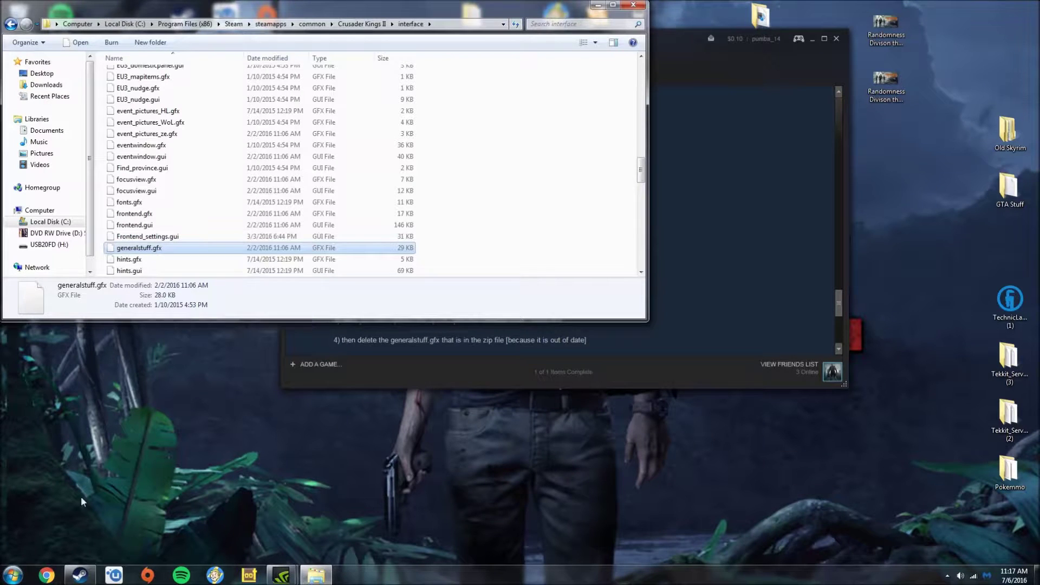
right_click(113, 443)
click(140, 324)
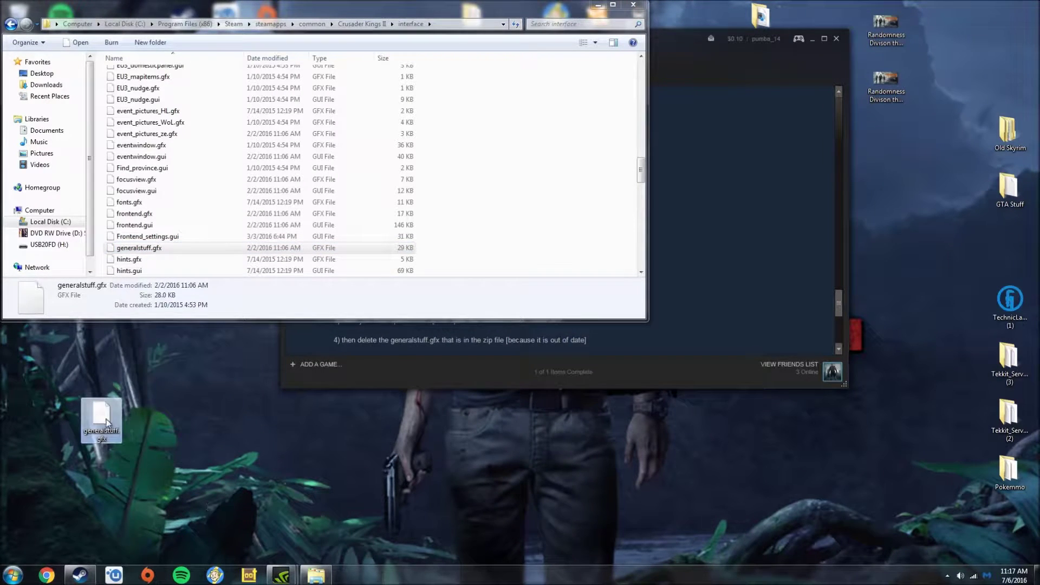
drag(101, 419, 29, 520)
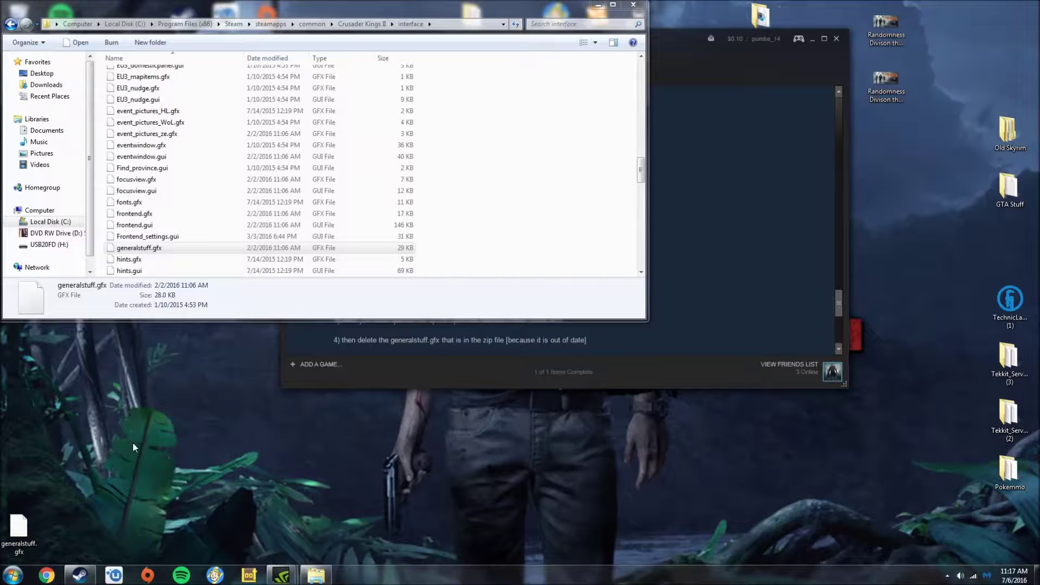
click(599, 8)
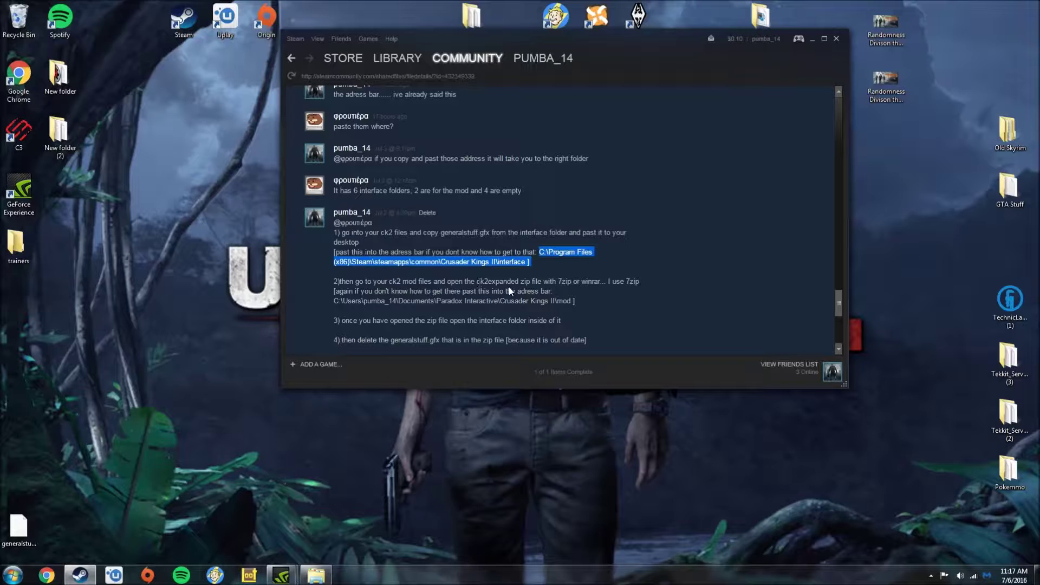
Step: Reopen and then close the Computer window to reveal the Steam guide
click(13, 576)
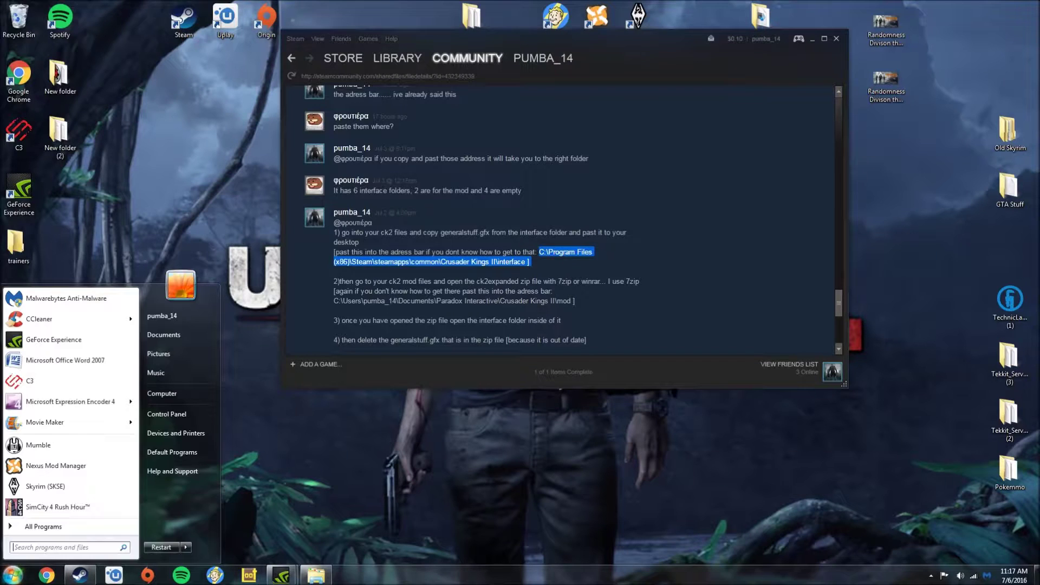
click(162, 394)
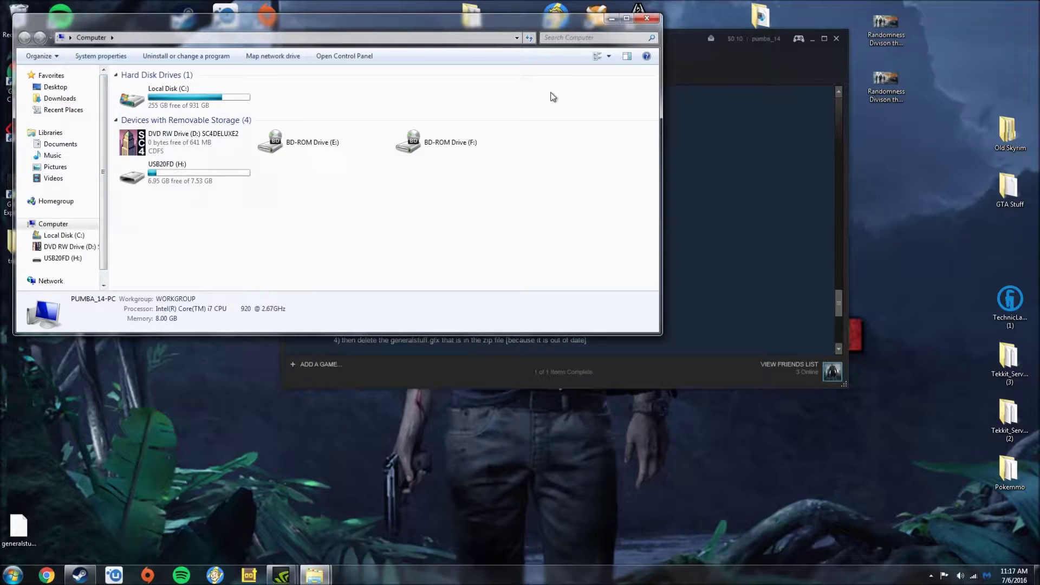
click(653, 17)
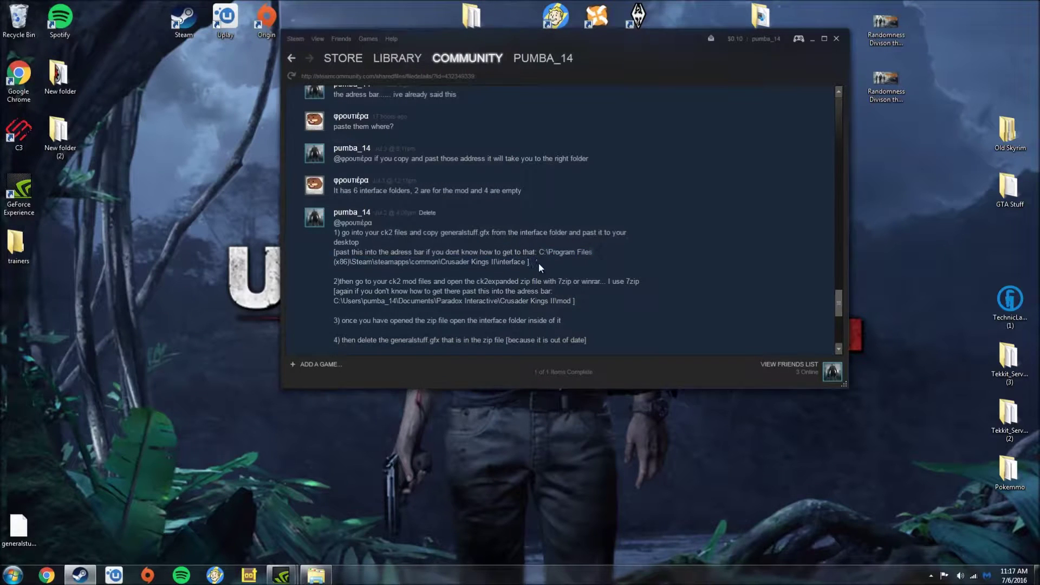
Step: Copy the Crusader Kings II mod folder path from the guide comment
drag(572, 301, 330, 303)
right_click(364, 300)
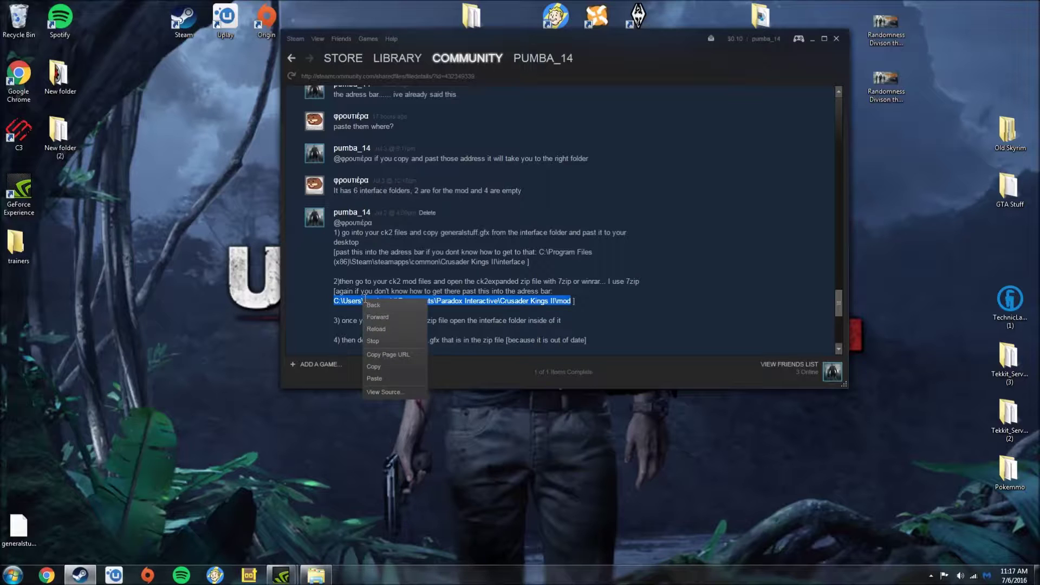
click(381, 365)
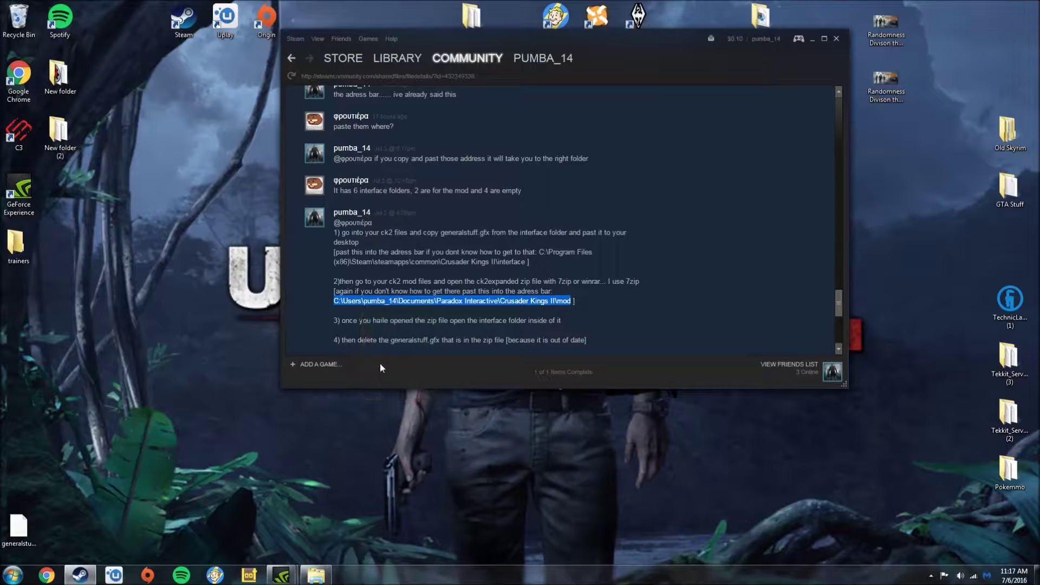
click(316, 576)
Step: Replace Explorer's address with the copied mod path to open the Documents mod folder
click(447, 24)
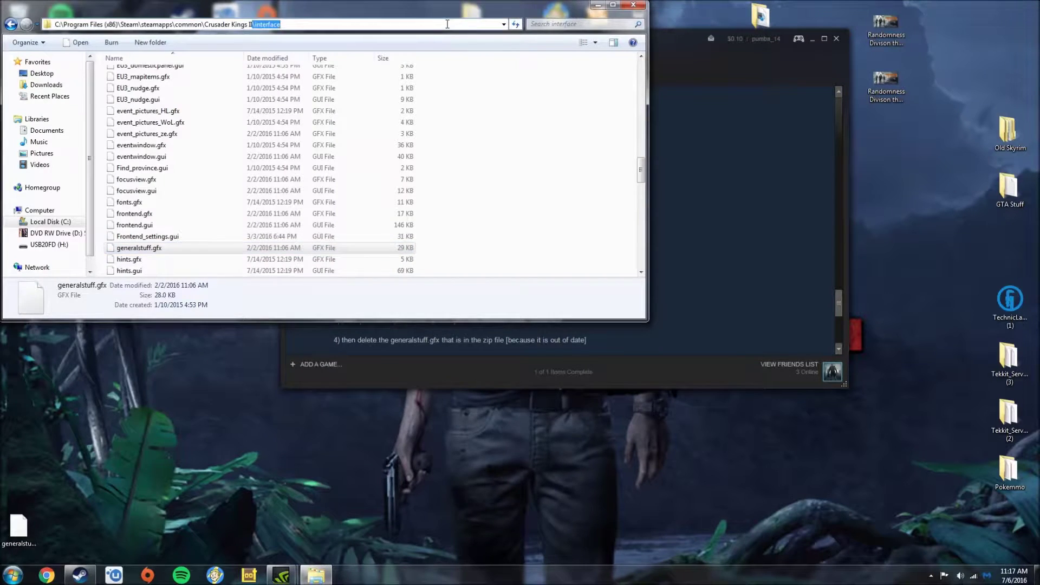
right_click(333, 23)
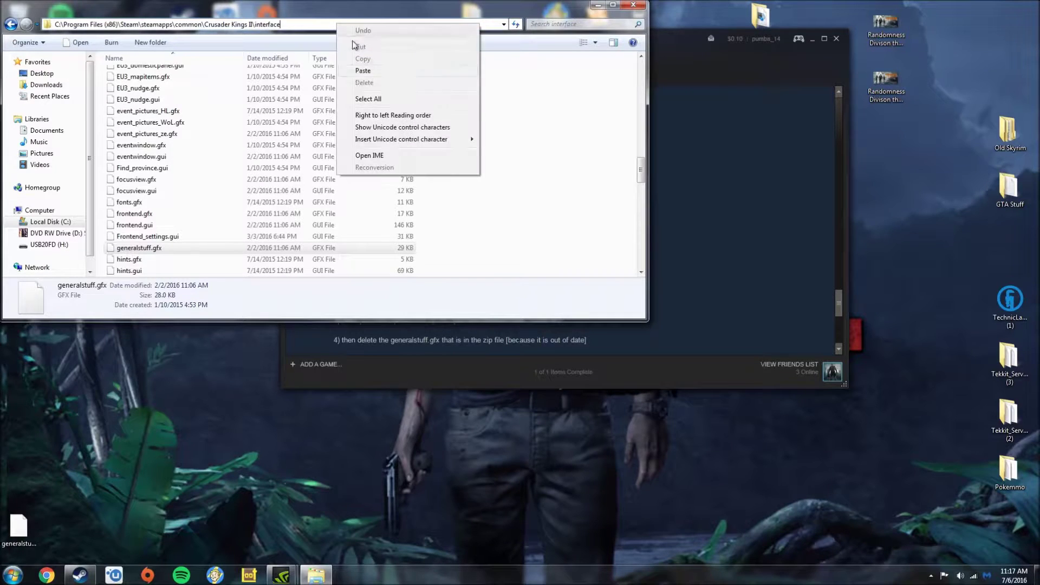
click(358, 98)
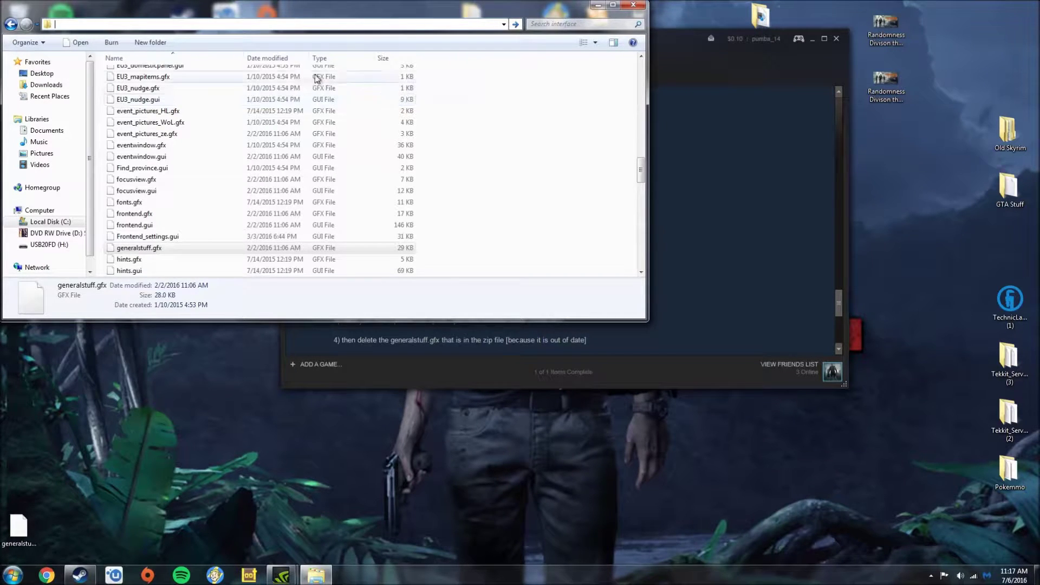
right_click(219, 24)
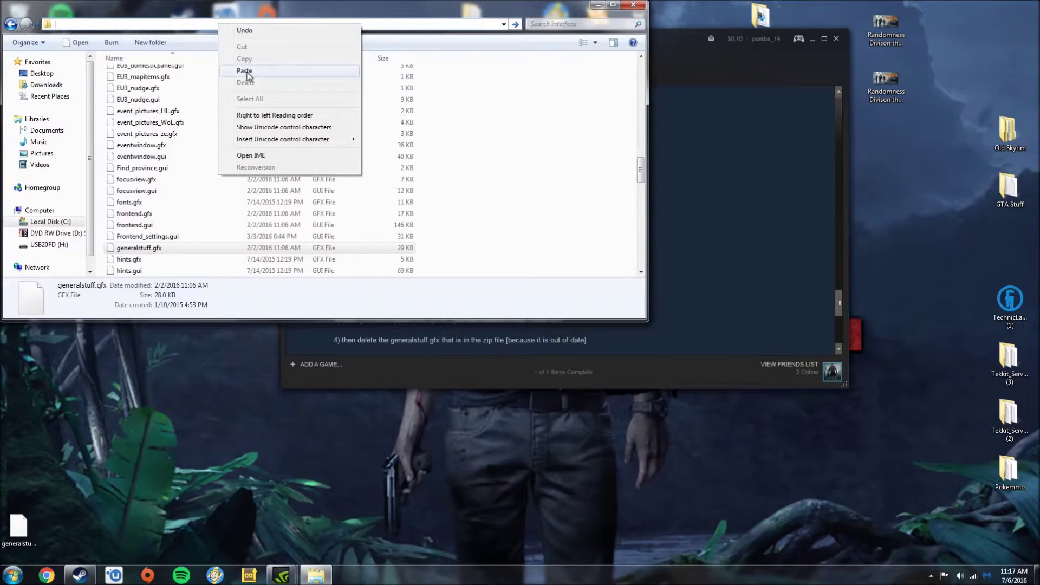
click(245, 70)
key(Return)
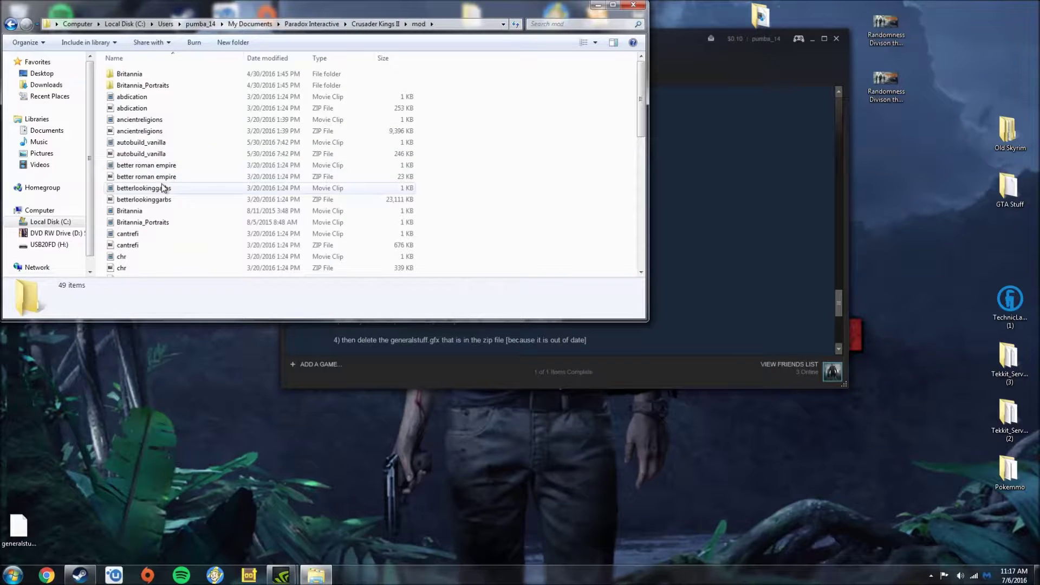
scroll(162, 184, down, 5)
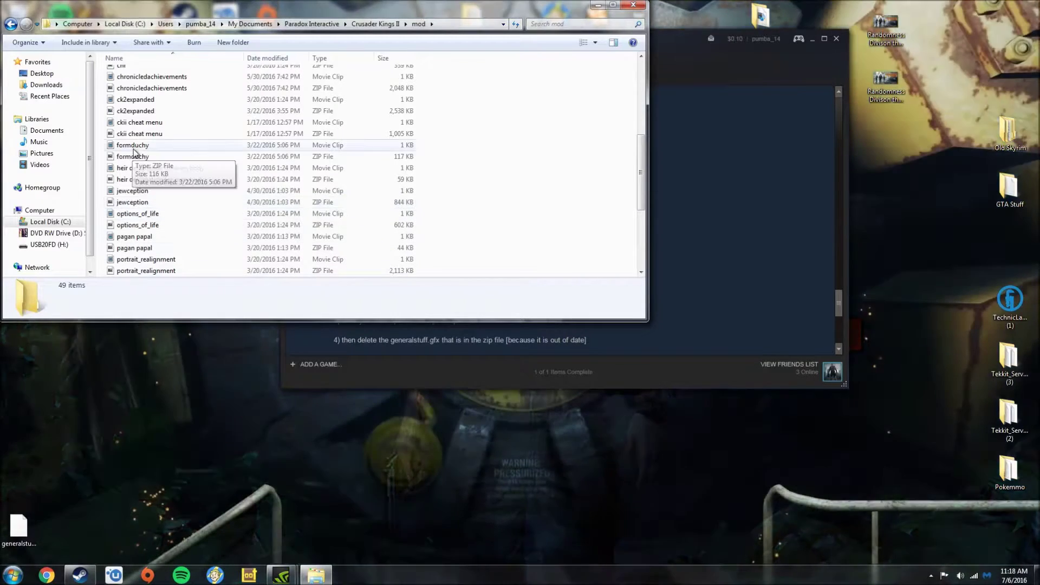
Step: Select the ck2expanded ZIP archive in the mod folder
click(134, 110)
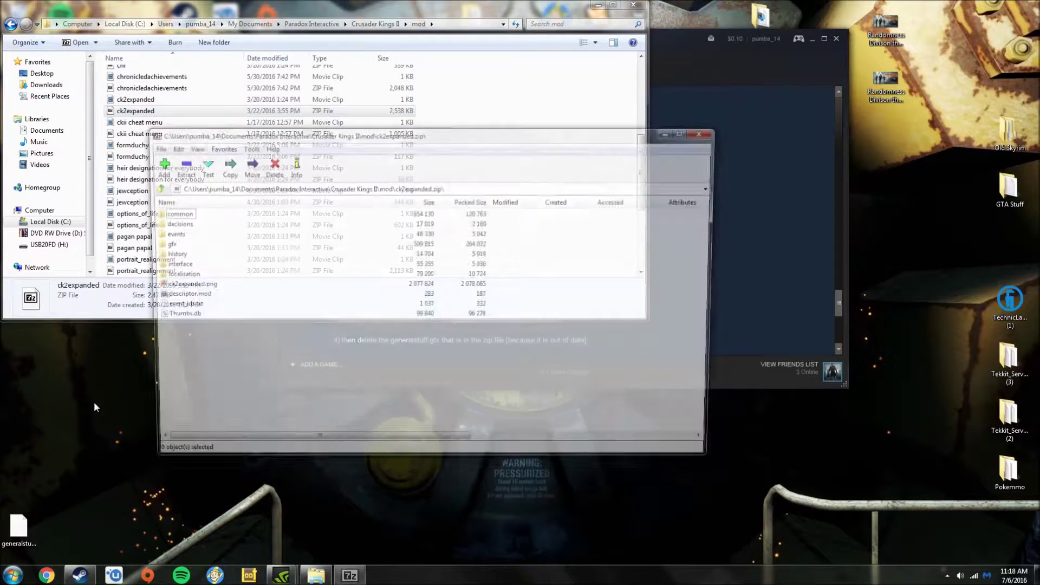
Step: Open the archive's interface folder and arrange windows beside the desktop generalstuff.gfx
double_click(169, 265)
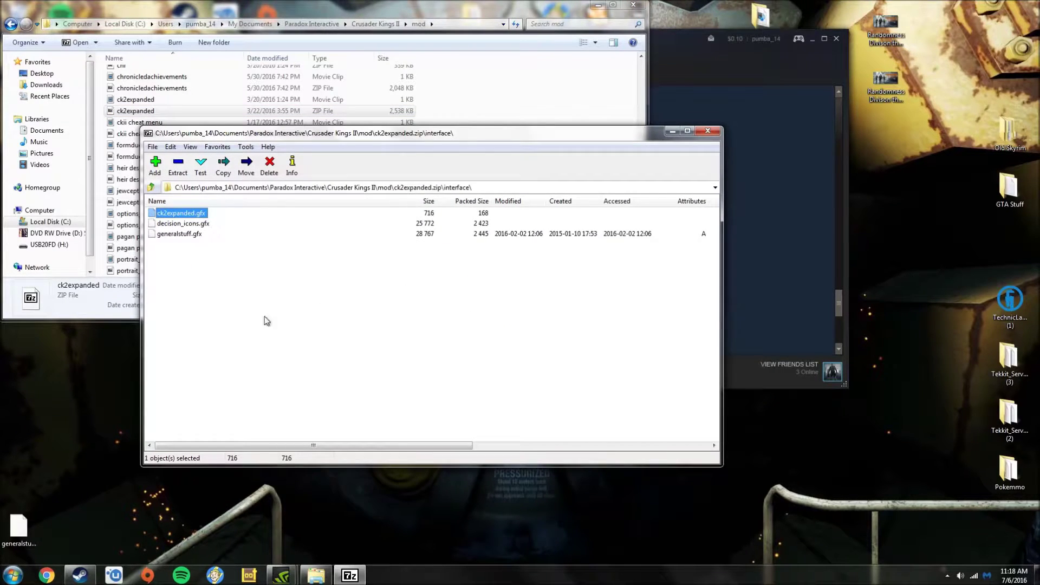
click(188, 236)
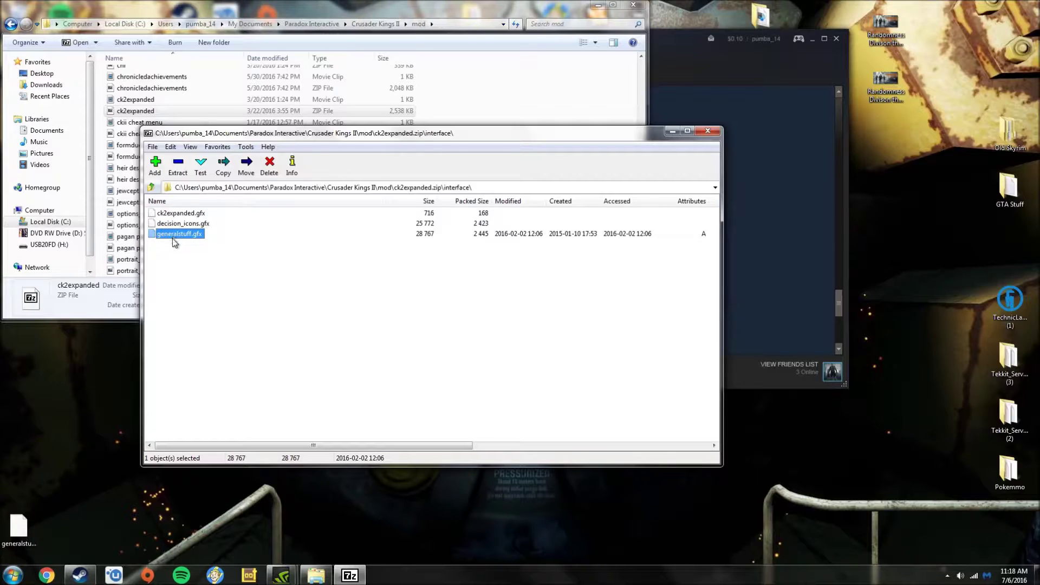
click(20, 532)
drag(334, 12, 621, 112)
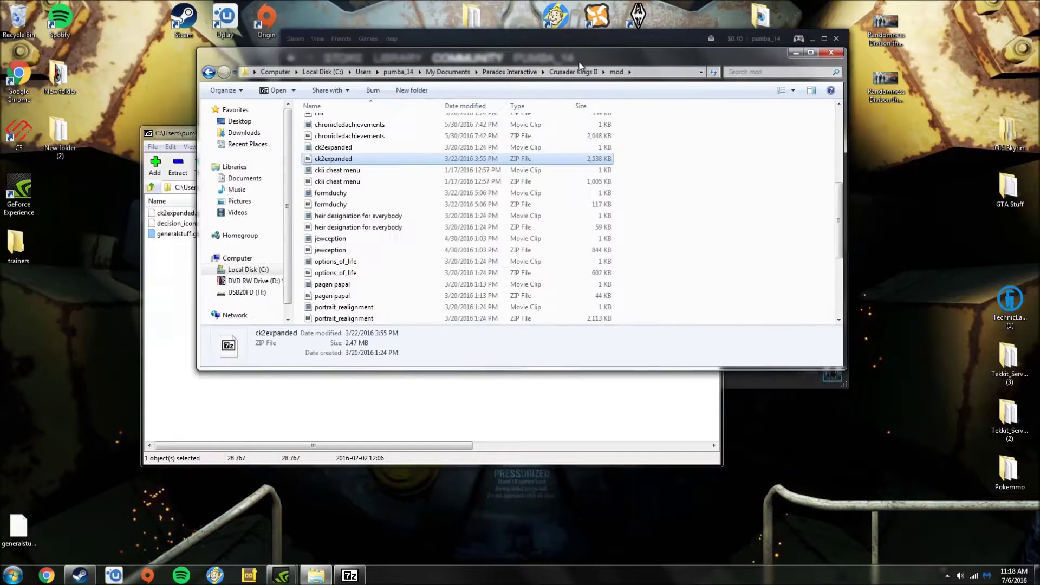
click(189, 143)
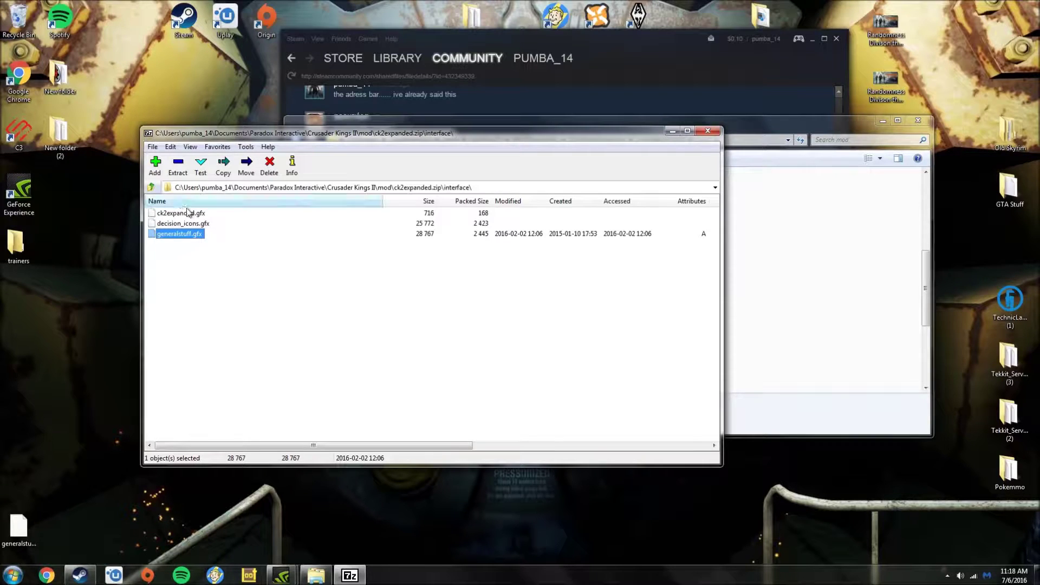
Step: Delete the archive's old generalstuff.gfx, drag in the desktop copy, confirm, and close 7-Zip
right_click(184, 234)
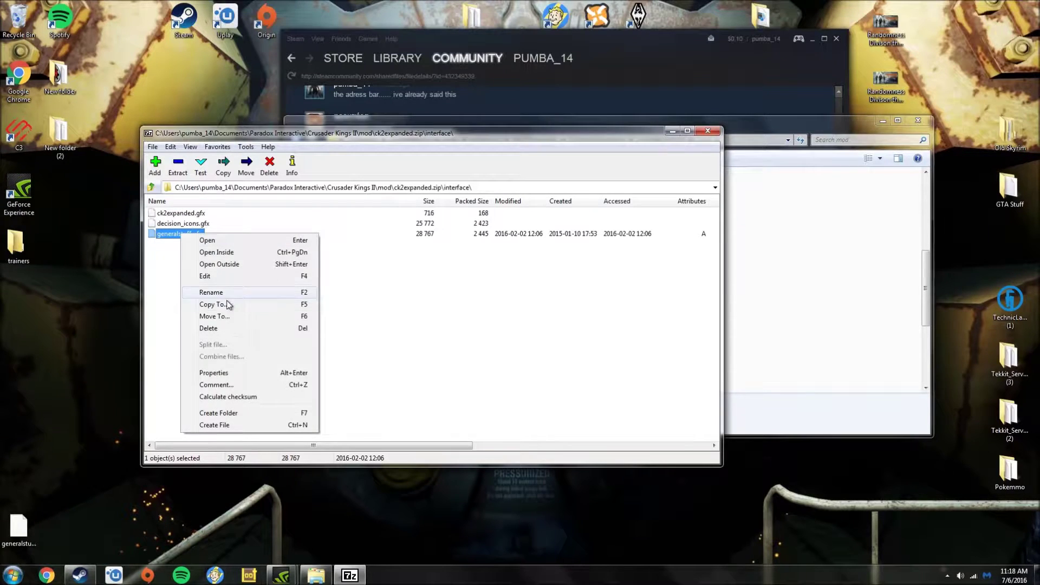
click(218, 336)
click(540, 324)
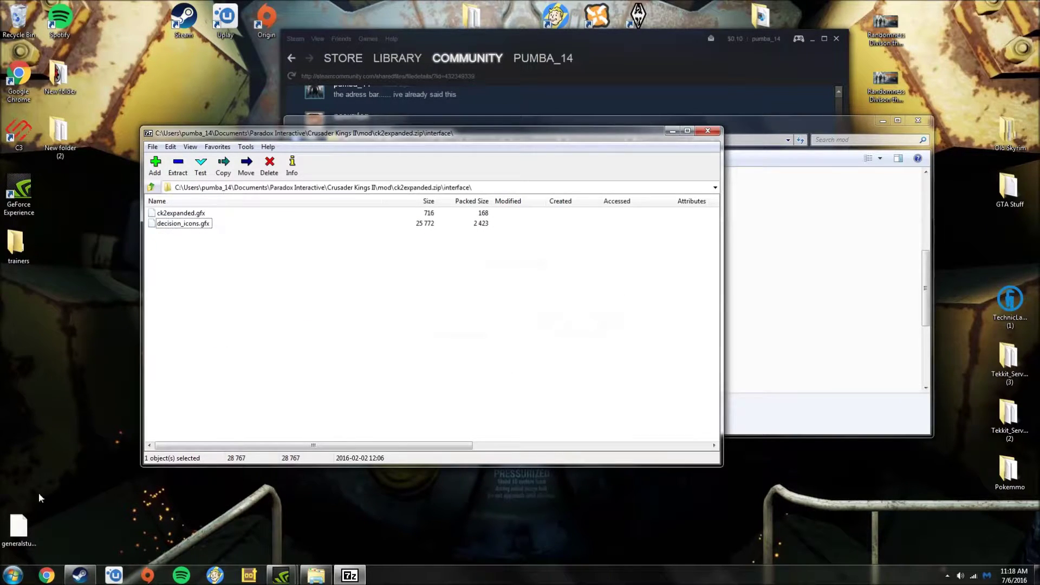
drag(19, 529, 230, 318)
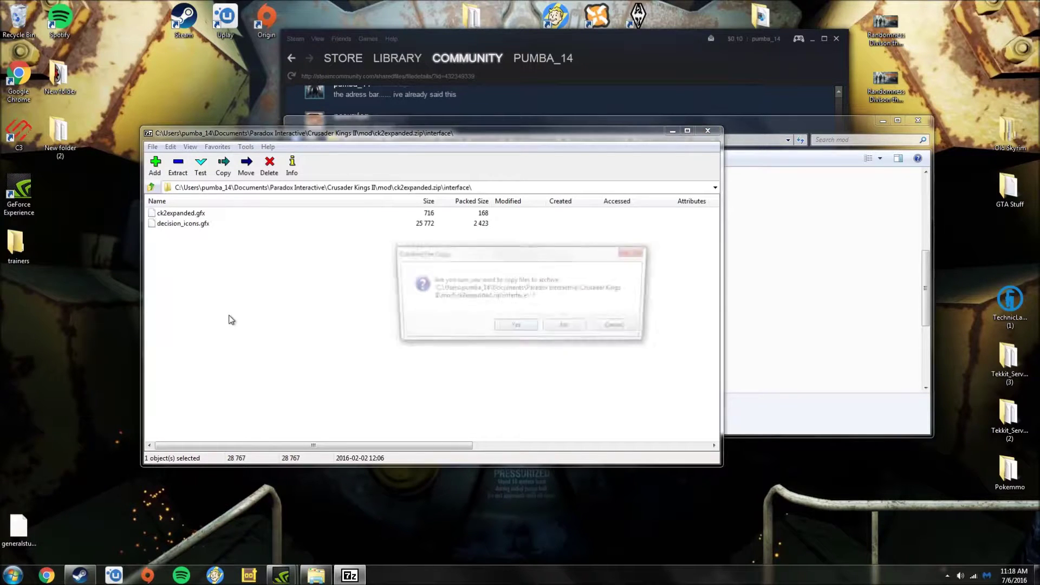
click(515, 328)
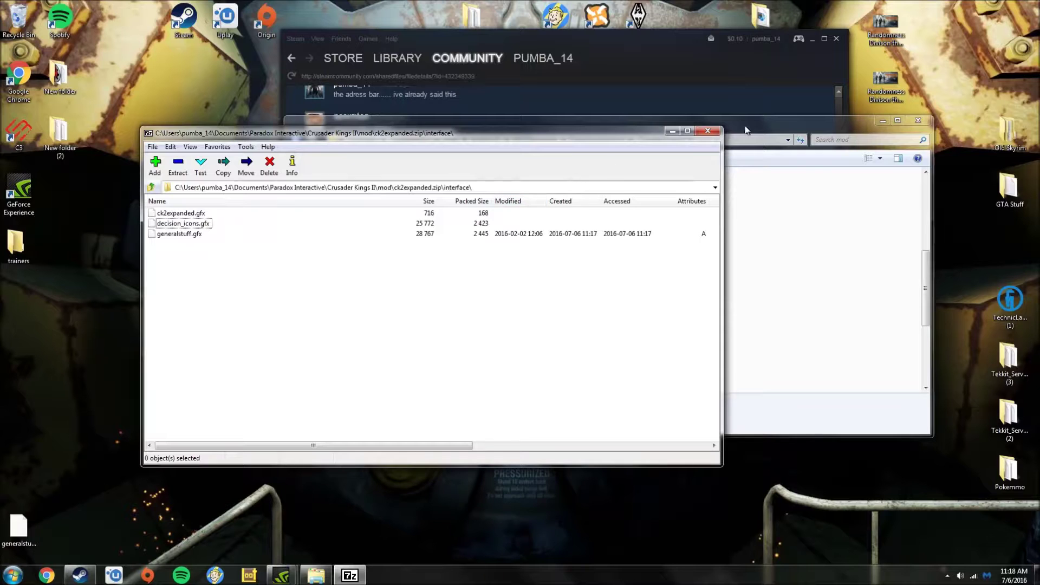
click(707, 133)
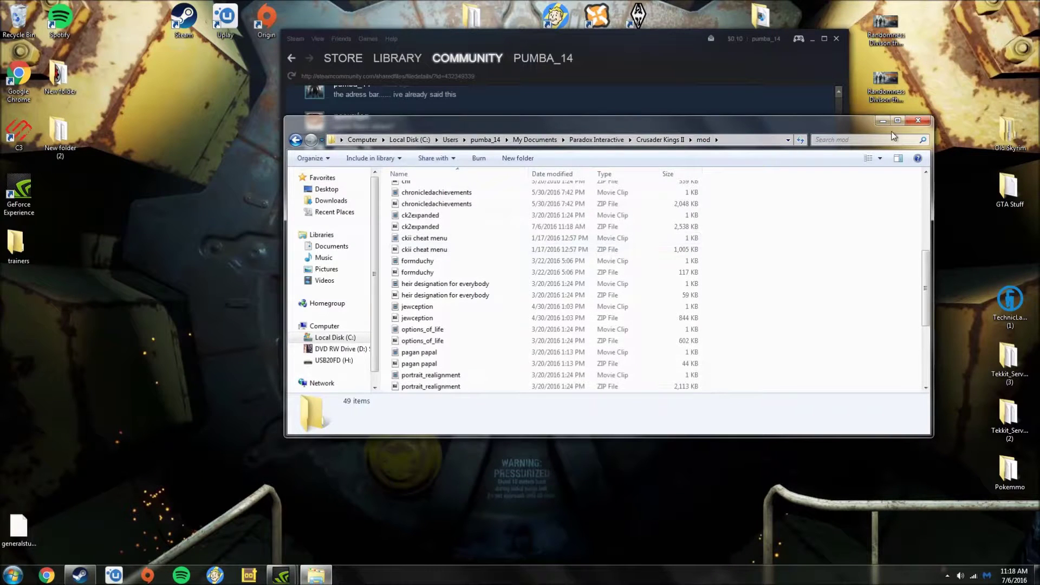
Step: Close the mod folder window, clear the guide selection, and switch to the Steam library
click(918, 121)
click(468, 310)
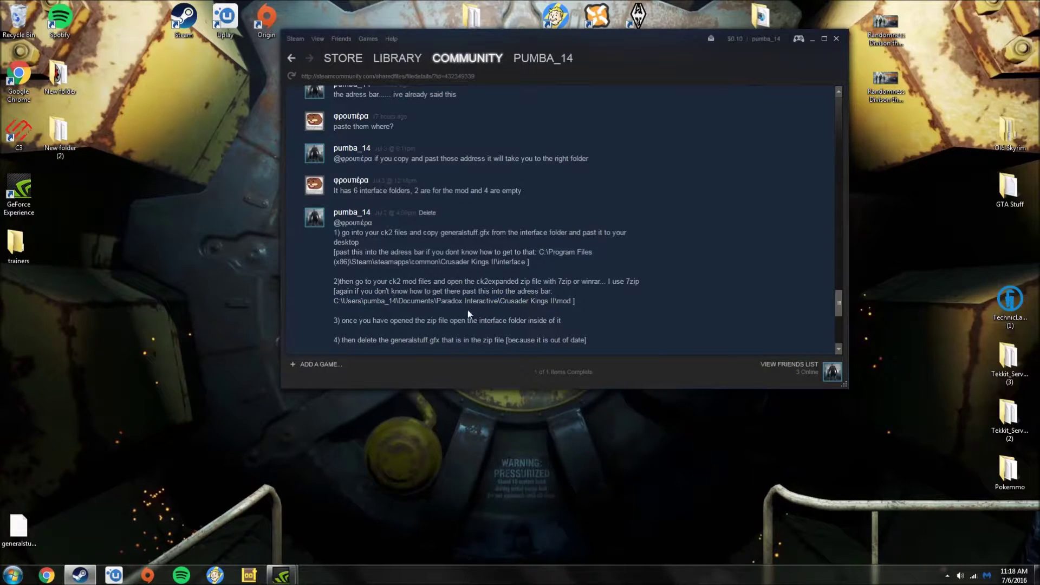
scroll(409, 315, down, 1)
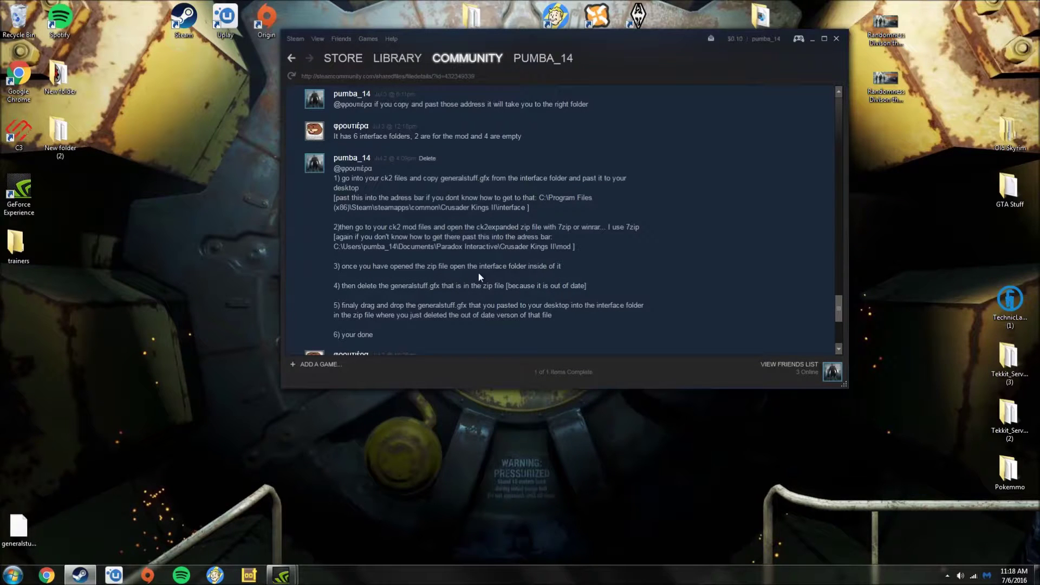
scroll(396, 316, down, 1)
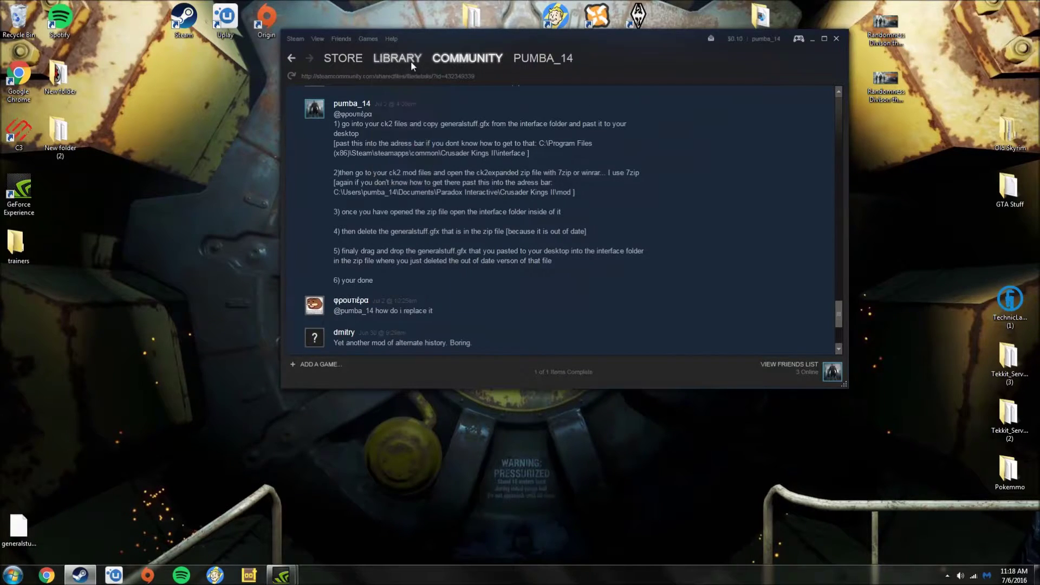
click(398, 57)
scroll(665, 291, up, 5)
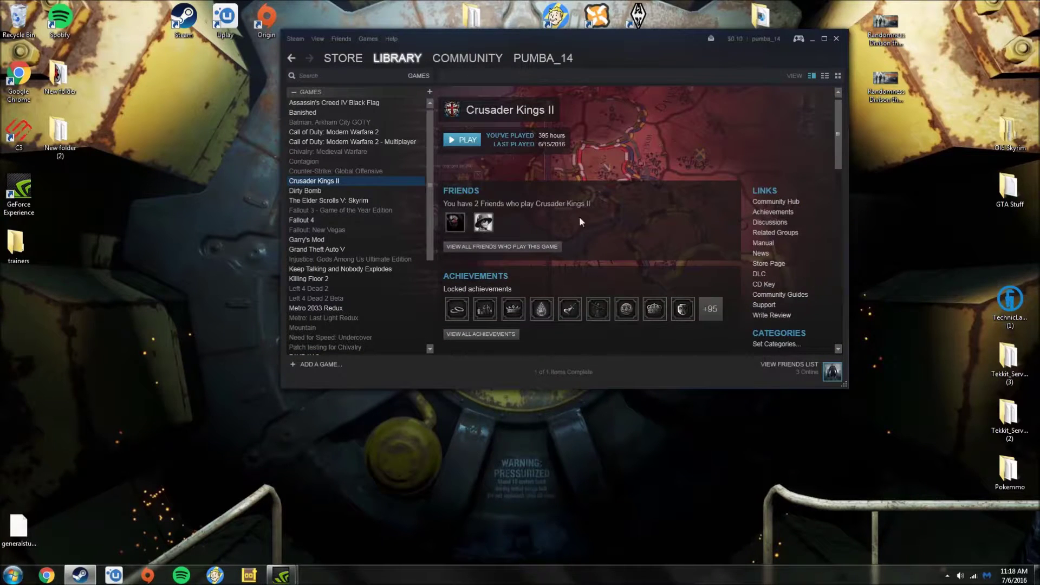
Step: Start Crusader Kings II from the Steam library
click(464, 139)
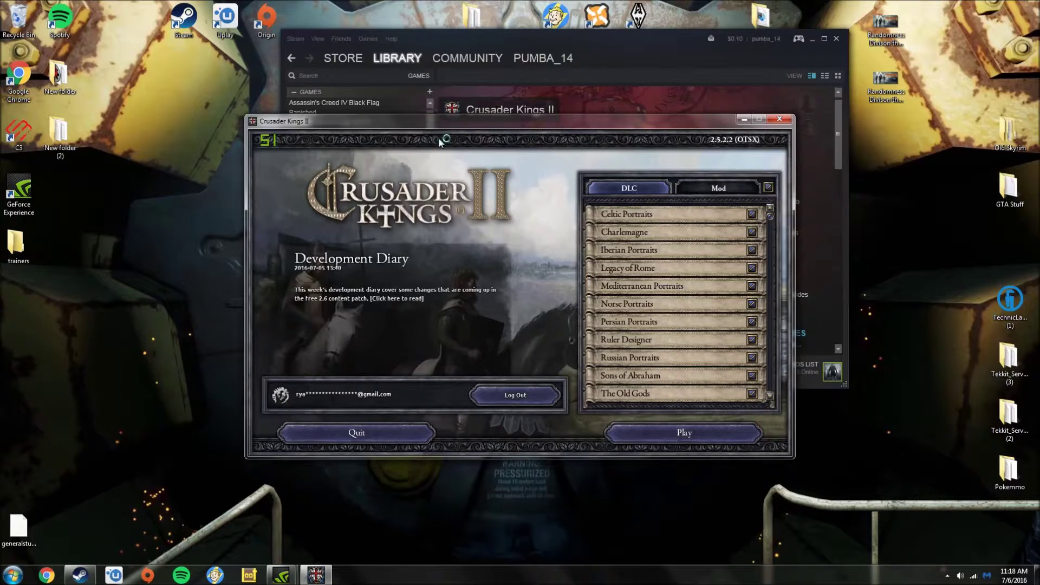
Step: Show the launcher's mod list to check that Crusader Kings Expanded is enabled
click(719, 188)
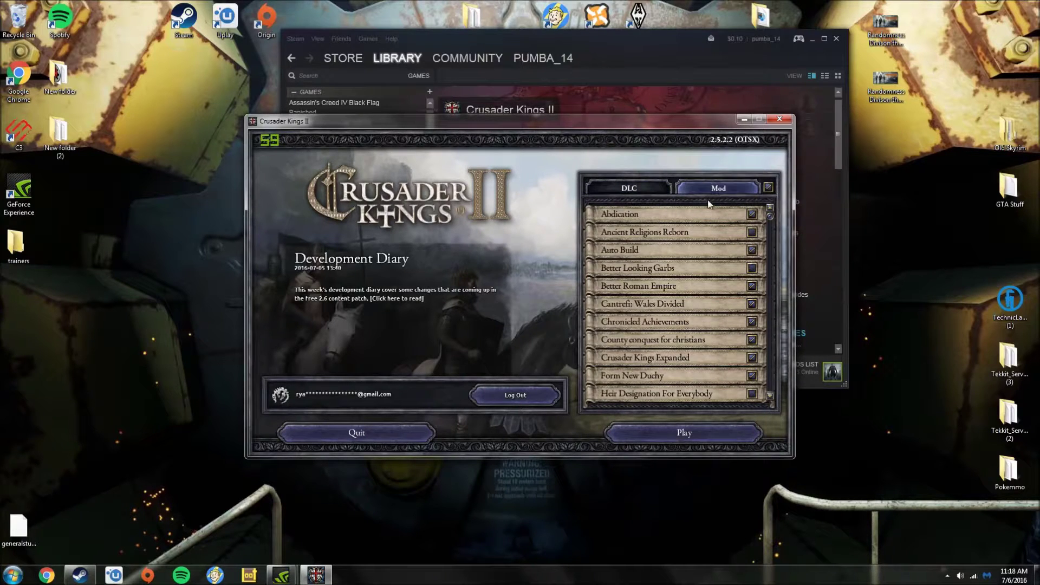
scroll(656, 300, down, 5)
scroll(657, 300, down, 5)
scroll(662, 337, down, 3)
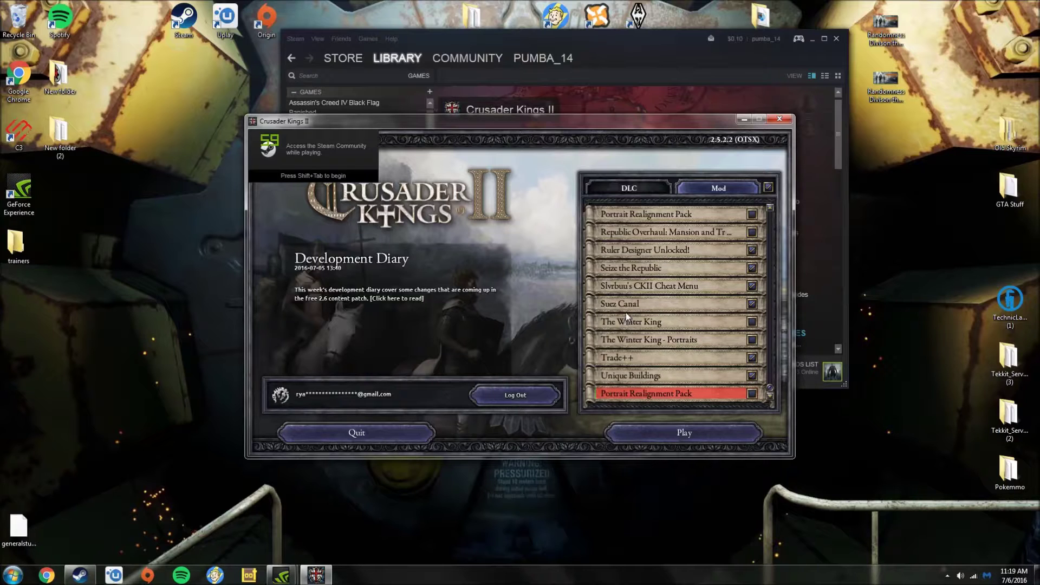
scroll(635, 291, up, 1)
scroll(635, 291, up, 2)
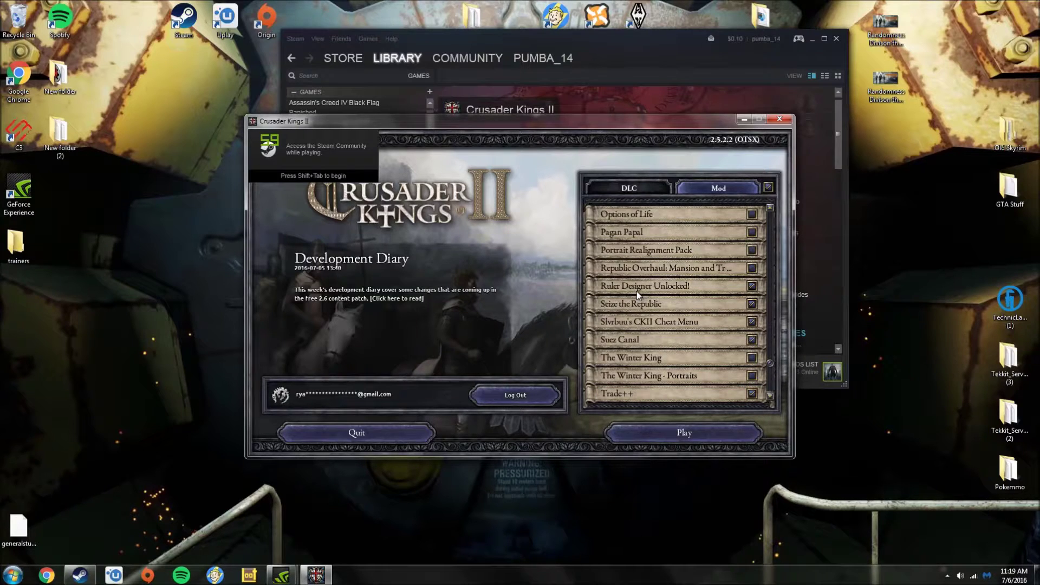
scroll(640, 288, up, 1)
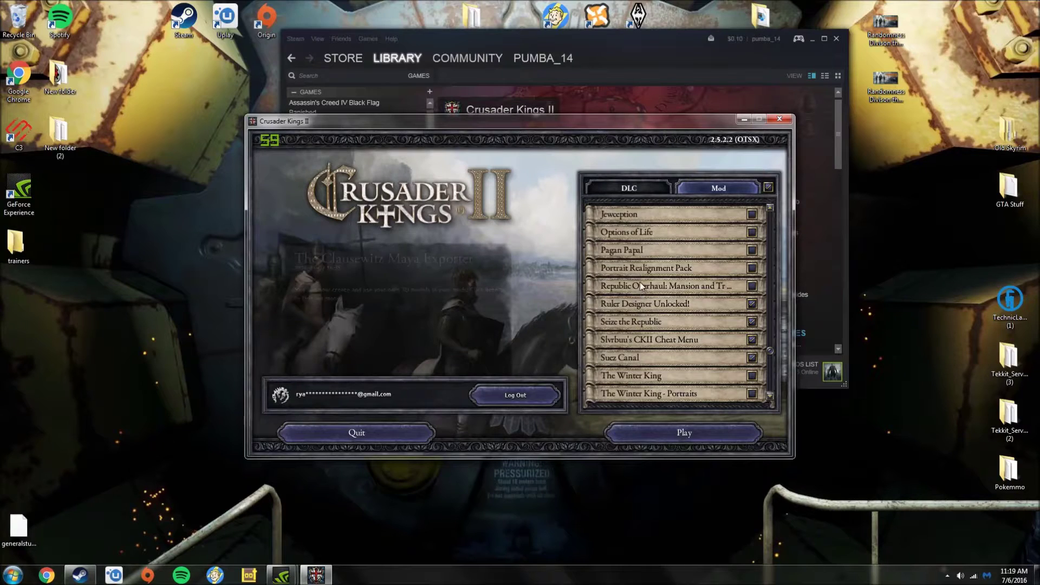
scroll(640, 283, up, 1)
scroll(640, 281, up, 1)
scroll(640, 280, up, 1)
scroll(640, 281, up, 1)
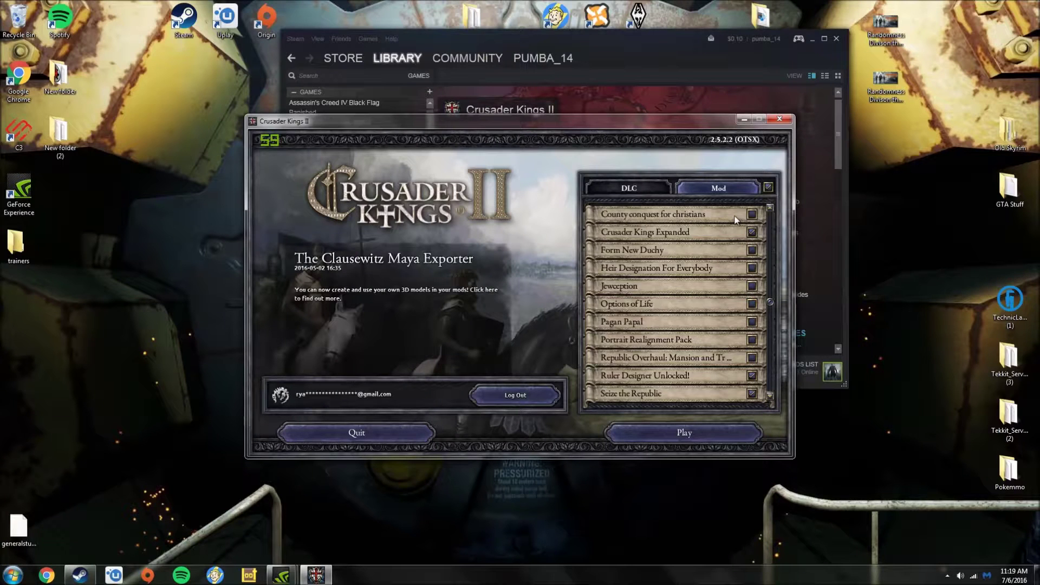
scroll(752, 219, up, 3)
scroll(752, 244, up, 2)
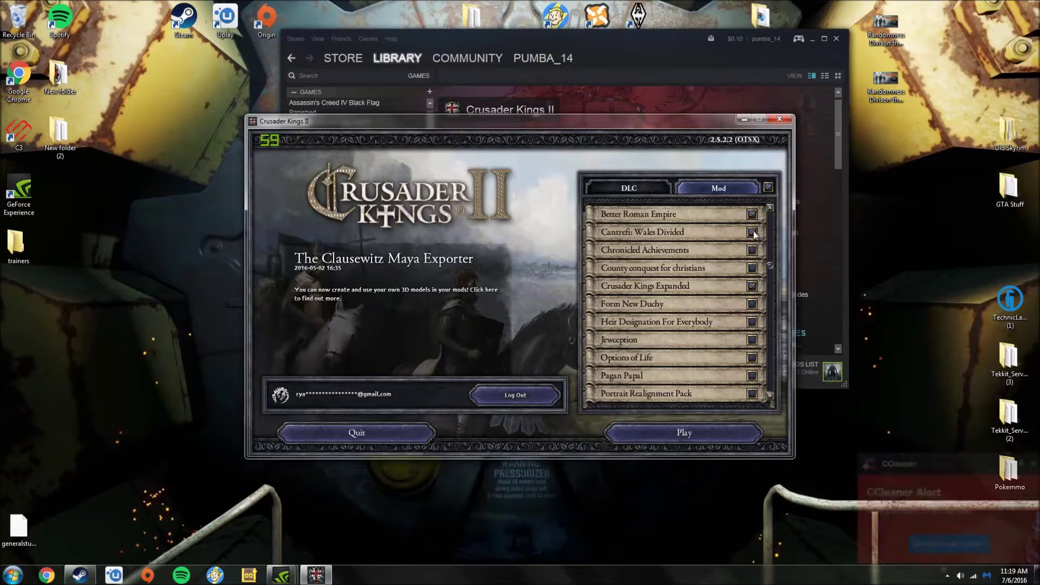
scroll(736, 234, up, 2)
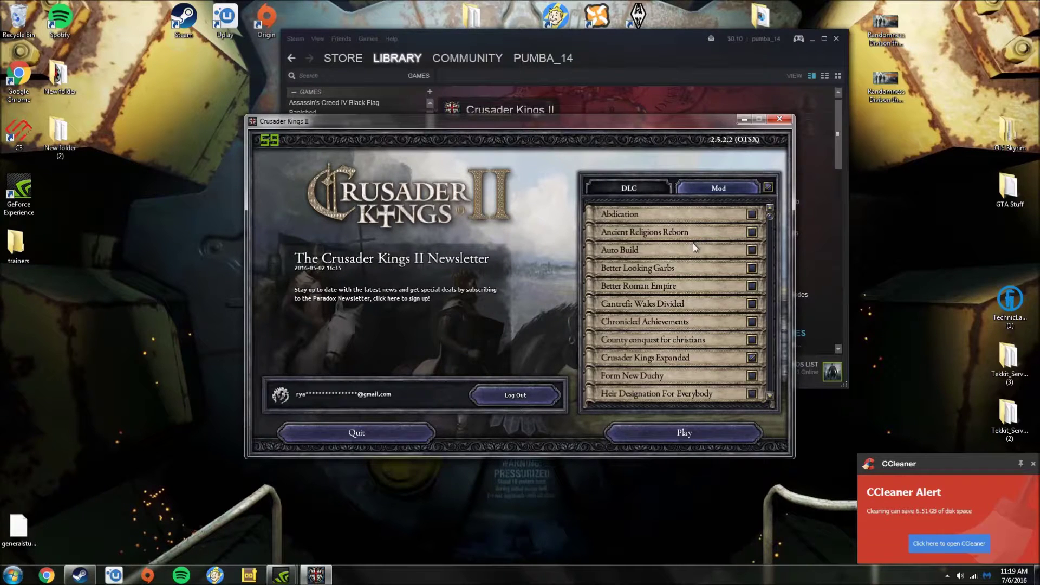
scroll(716, 325, down, 1)
scroll(694, 335, down, 3)
scroll(700, 350, down, 3)
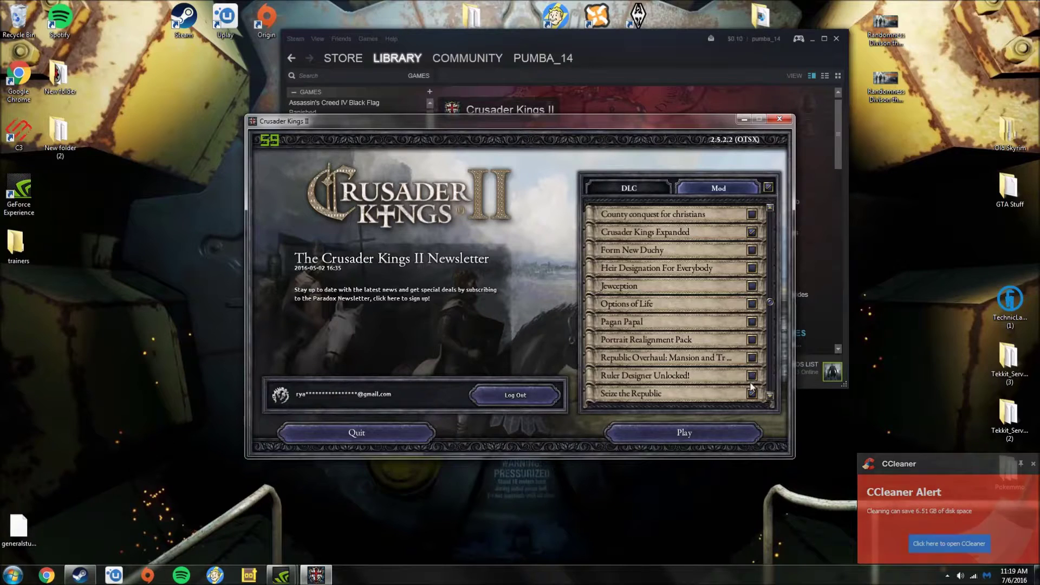
scroll(731, 374, down, 4)
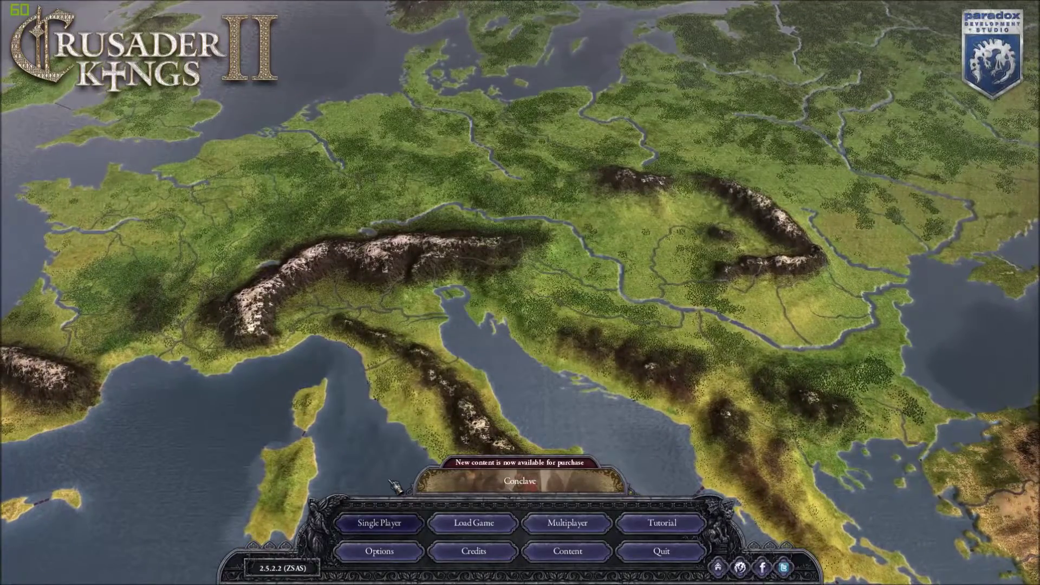
Step: Start a custom single-player game as England's King Harold in 1066, using the political map
click(379, 523)
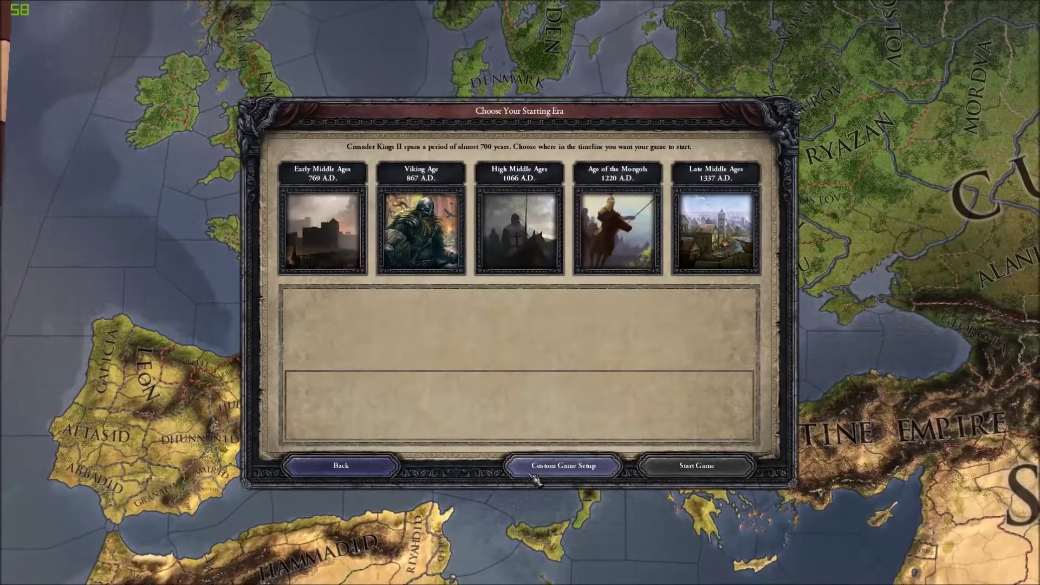
click(564, 466)
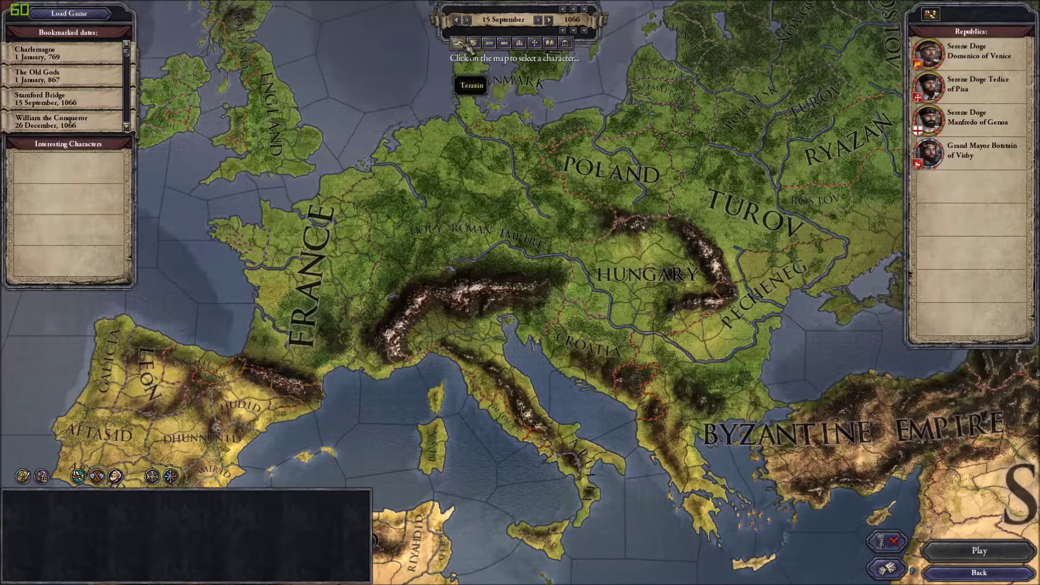
click(458, 43)
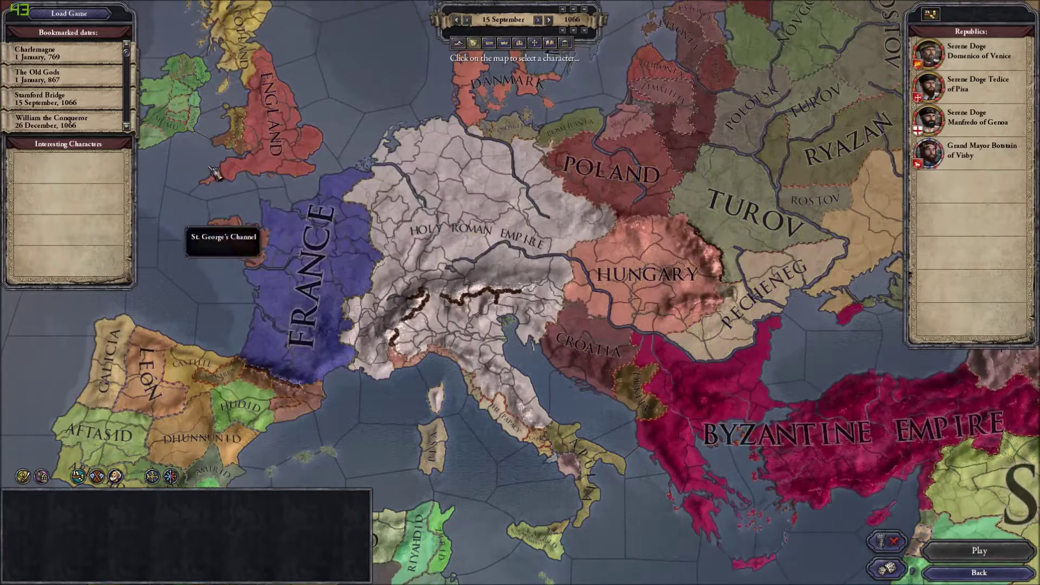
click(284, 114)
drag(195, 101, 488, 285)
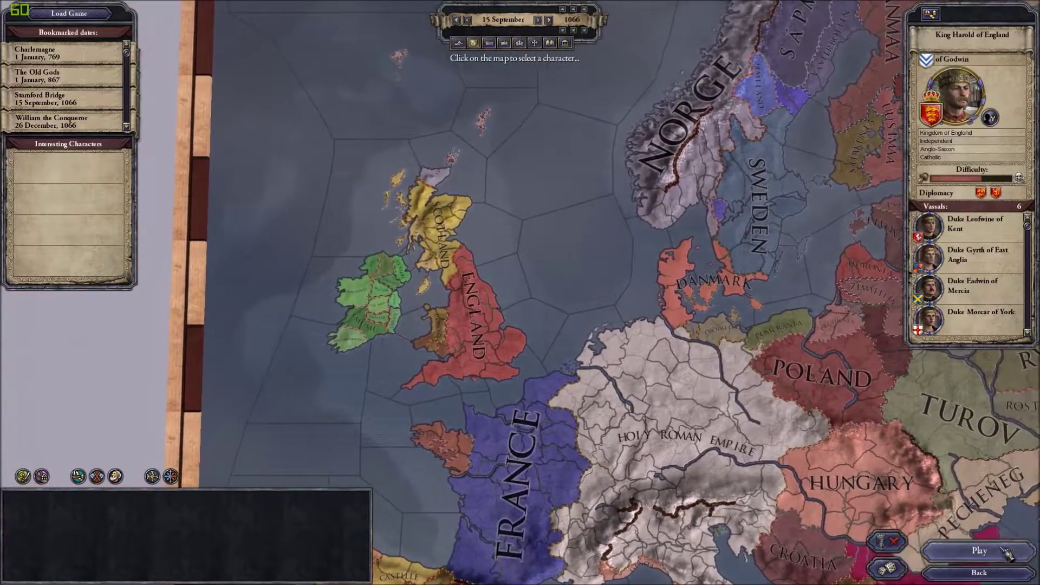
click(980, 551)
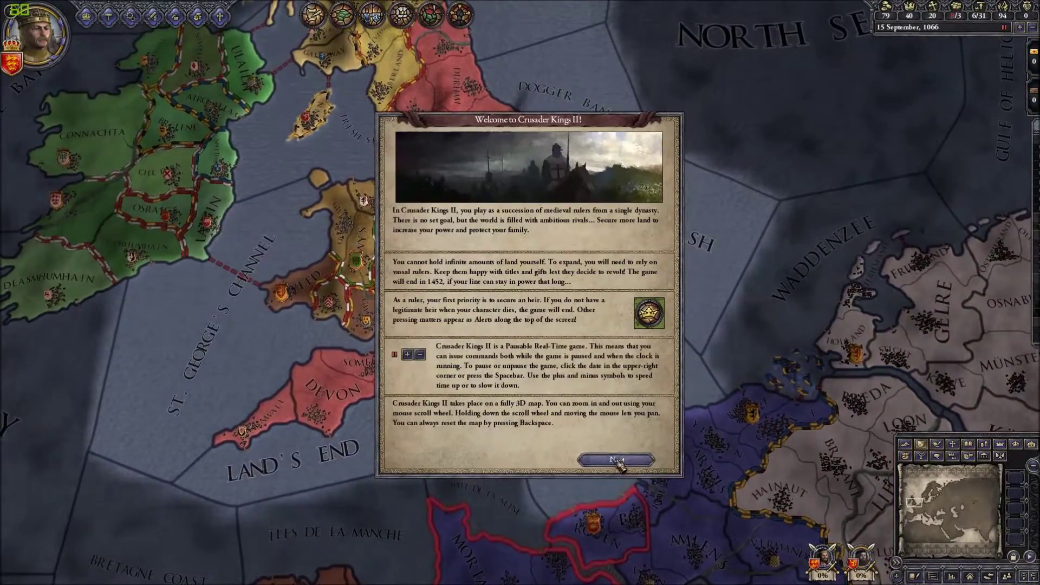
Step: Clear both welcome popups, view Earl Waltheof of Northampton's details, then bring up the Steam overlay
click(616, 460)
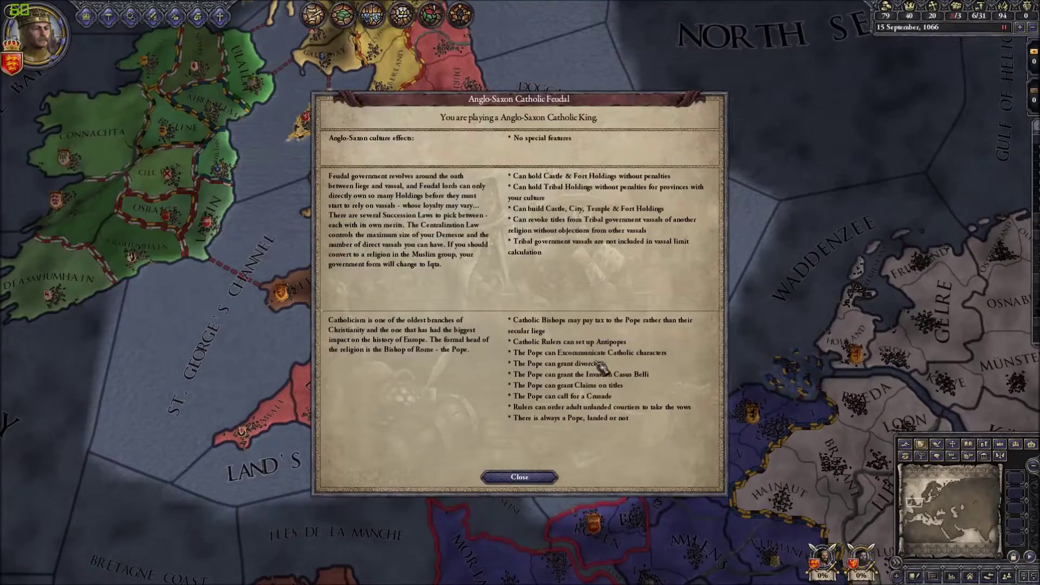
click(521, 480)
scroll(521, 437, down, 5)
scroll(551, 282, up, 8)
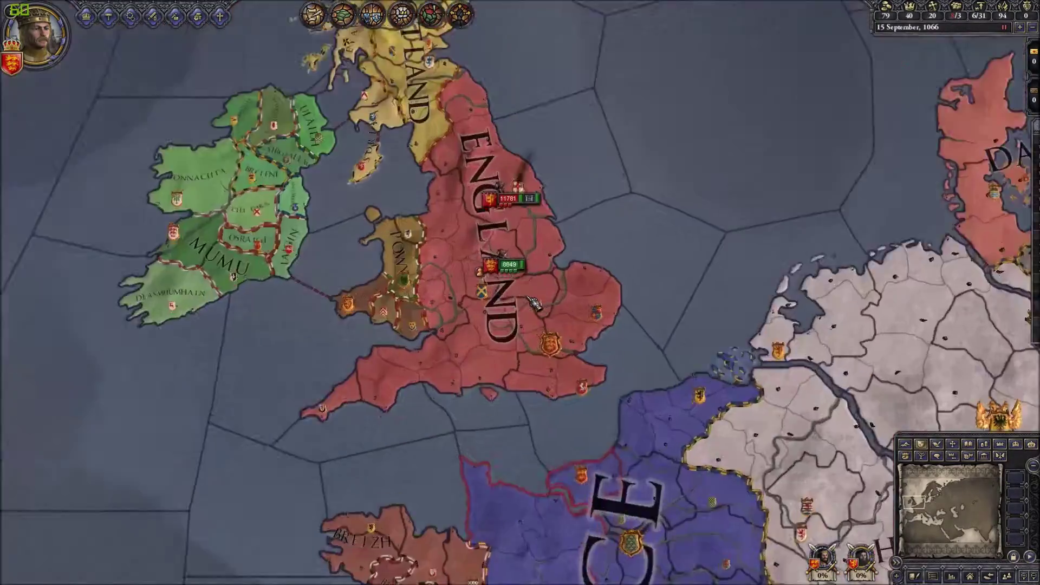
scroll(551, 282, up, 2)
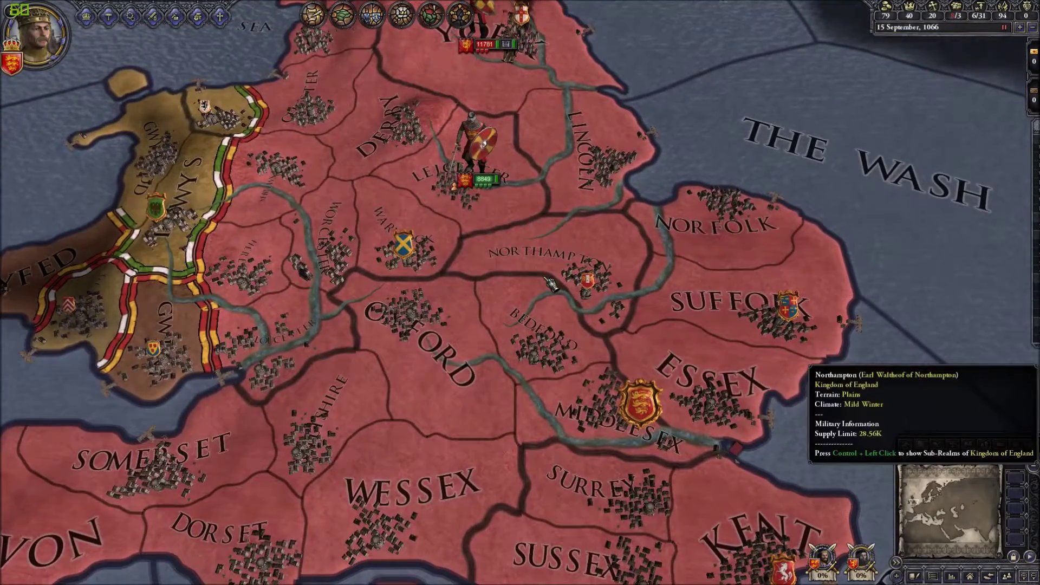
click(585, 280)
scroll(586, 280, down, 3)
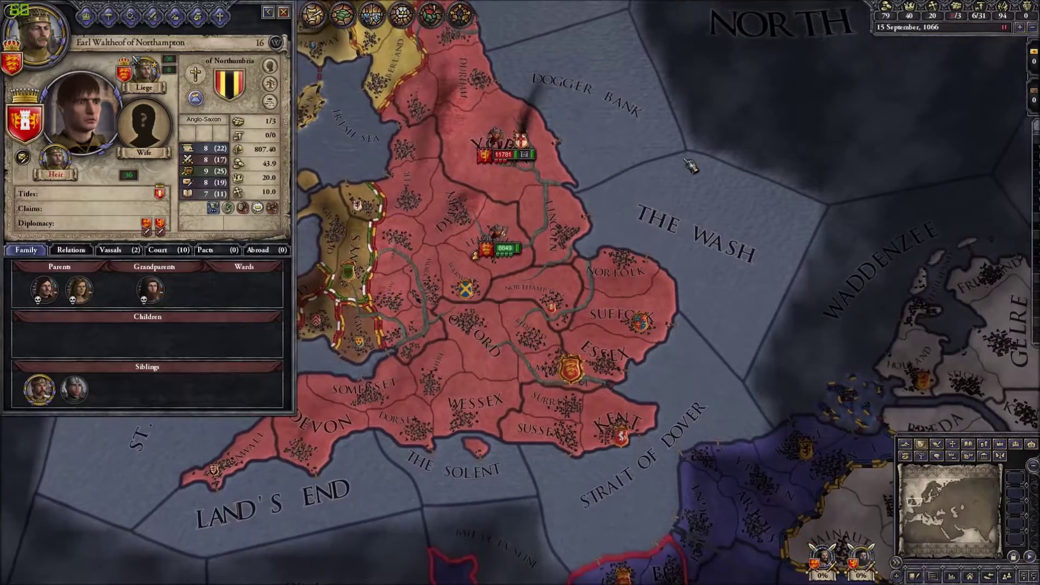
key(Escape)
key(alt+Tab)
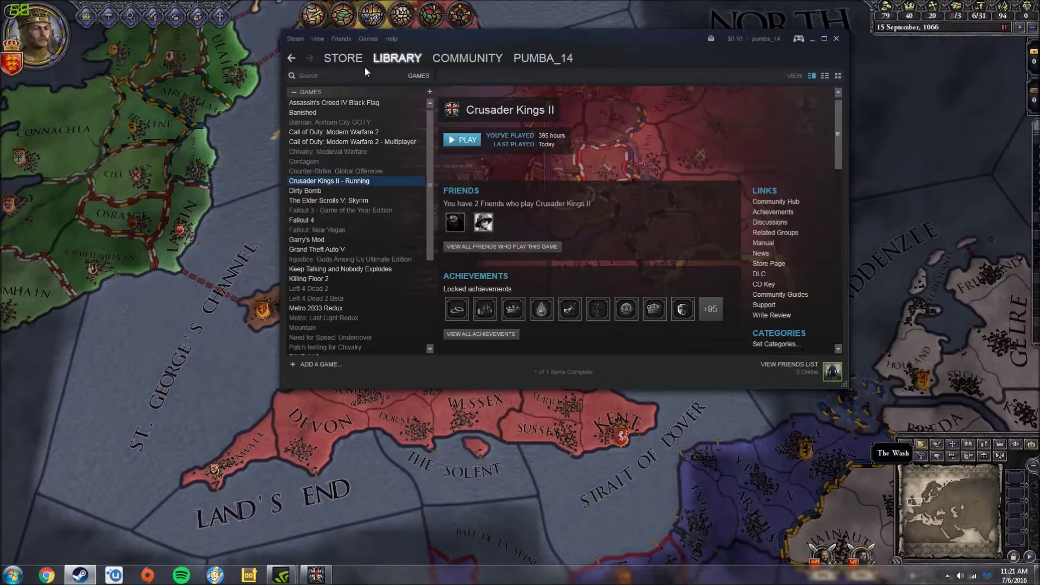
Step: Return to the mod's community page and read its comments through to page 4
click(292, 58)
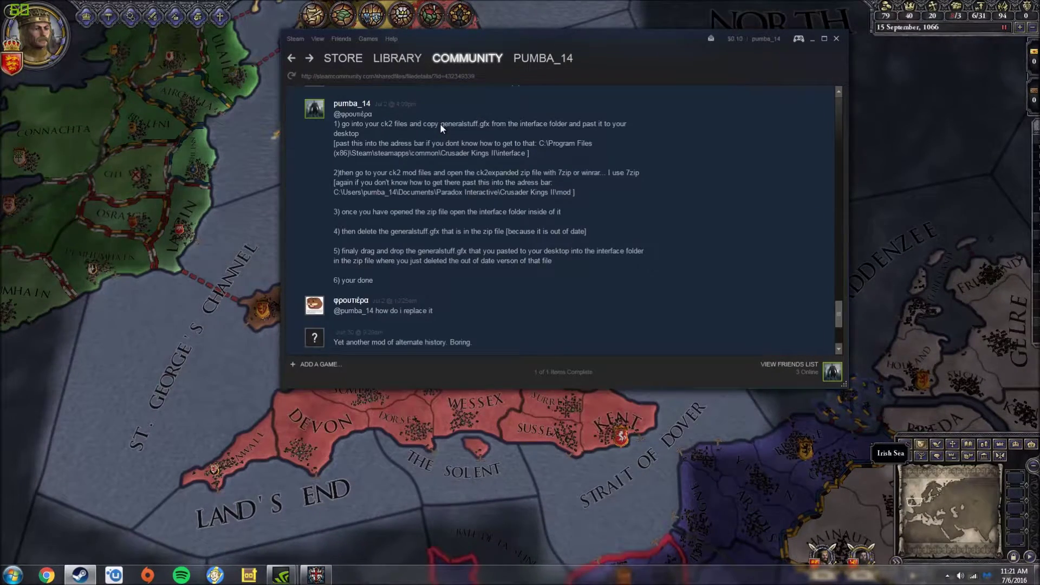
scroll(440, 123, down, 5)
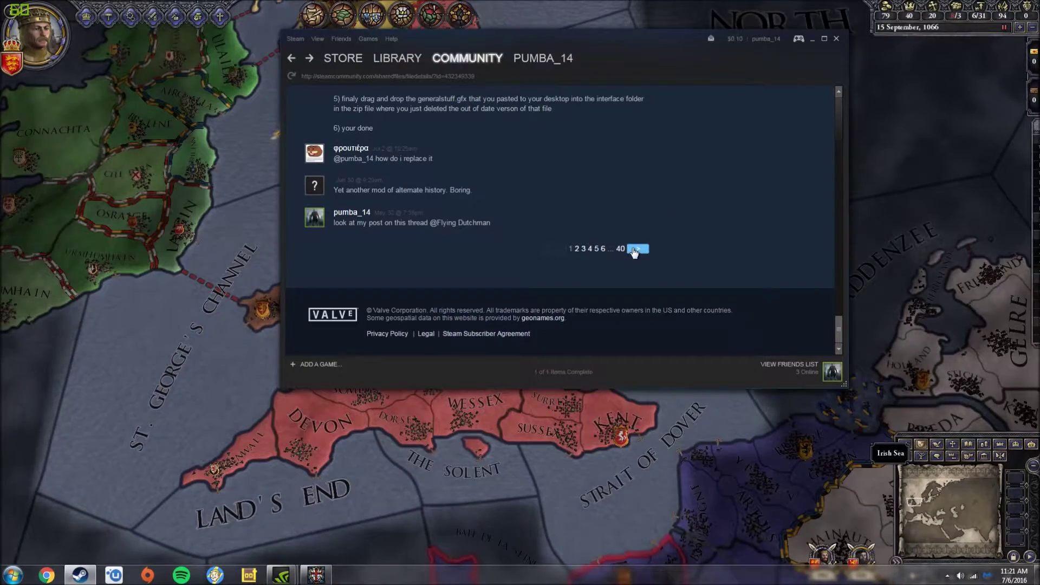
click(637, 248)
scroll(545, 229, down, 5)
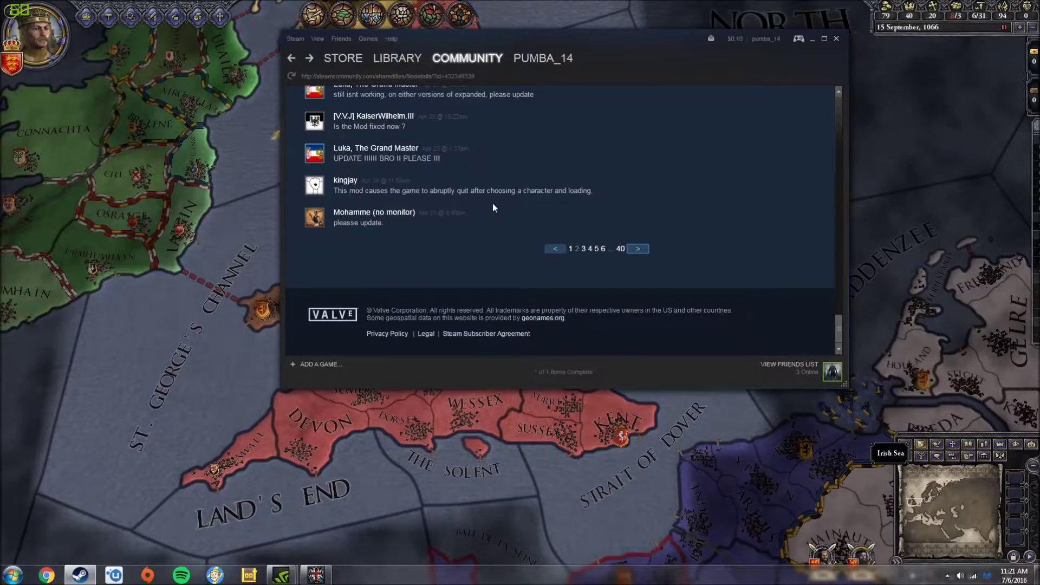
click(648, 249)
scroll(508, 220, down, 3)
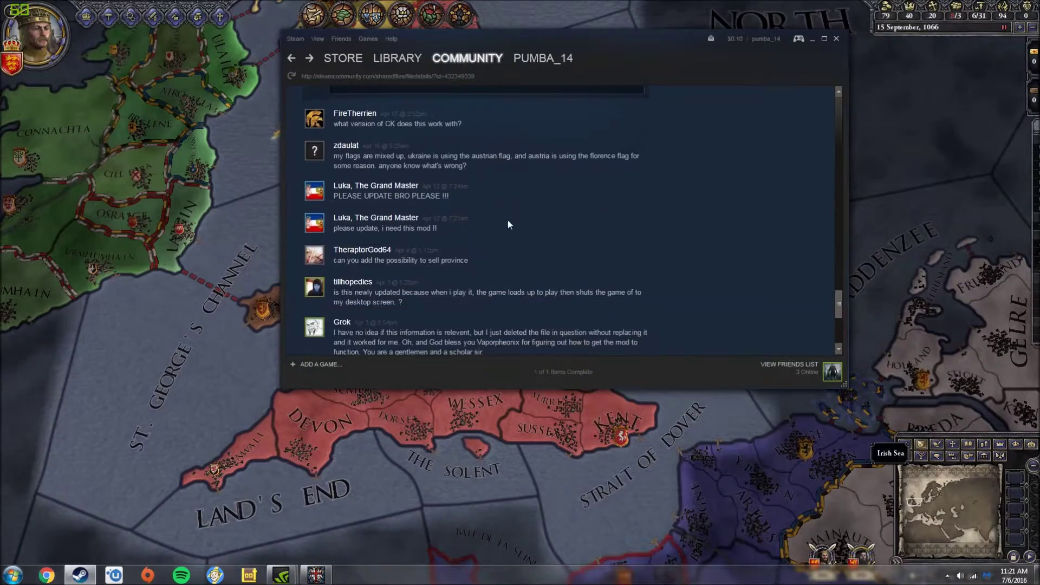
scroll(464, 218, down, 3)
scroll(471, 225, down, 2)
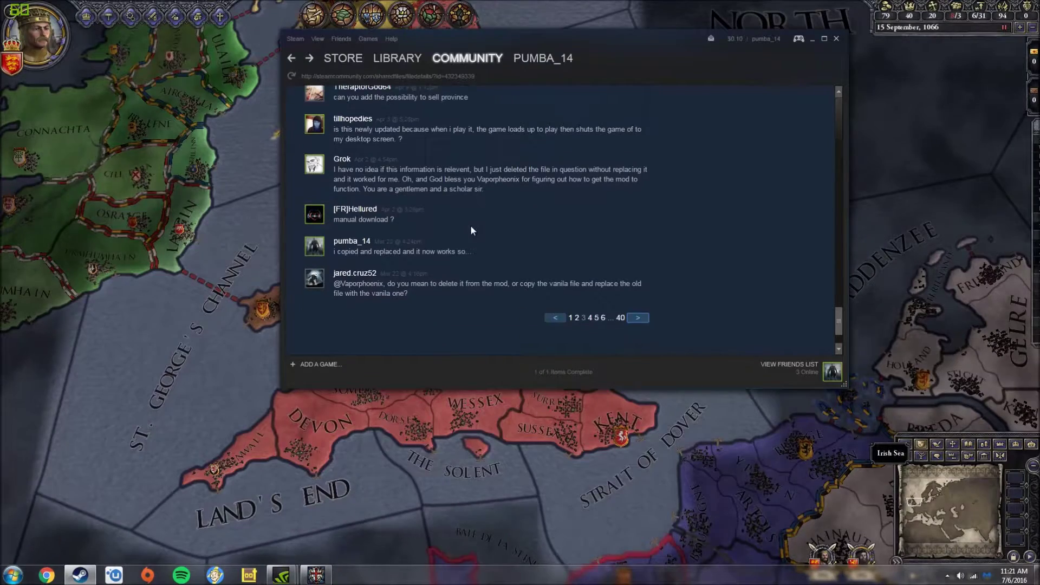
click(639, 317)
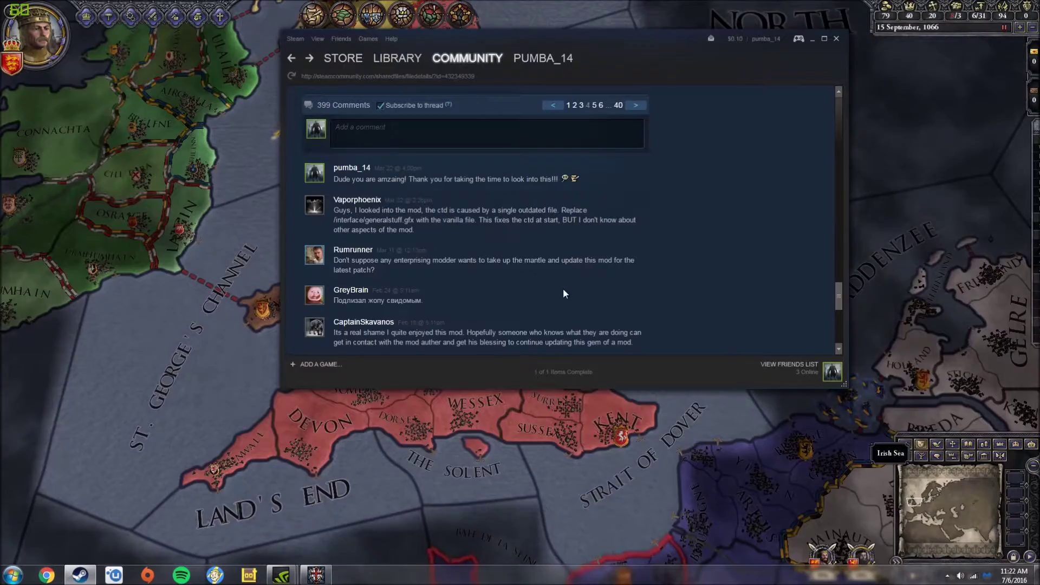
Step: Dismiss the Steam overlay to resume the England campaign map
click(837, 39)
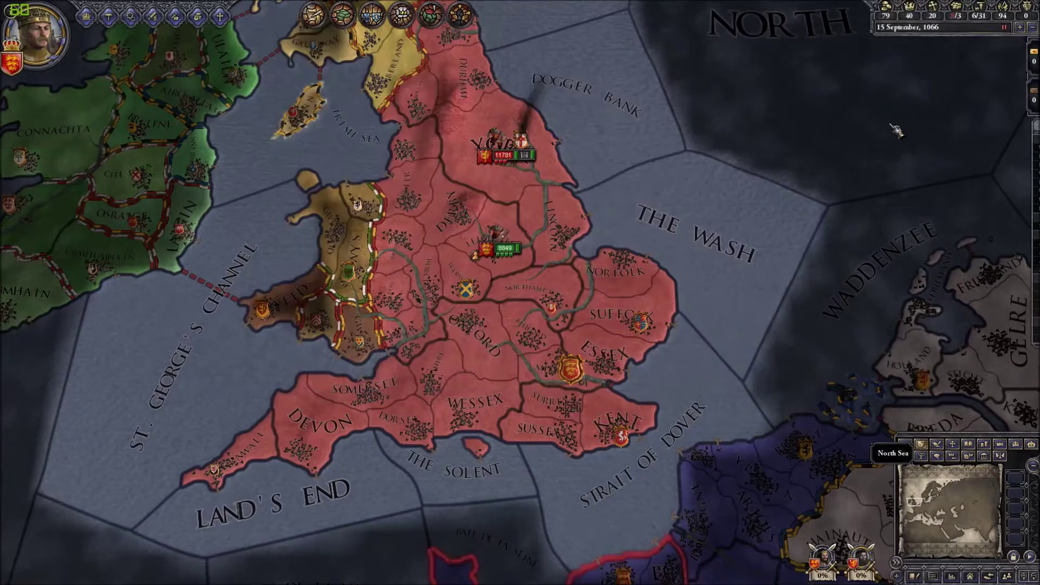